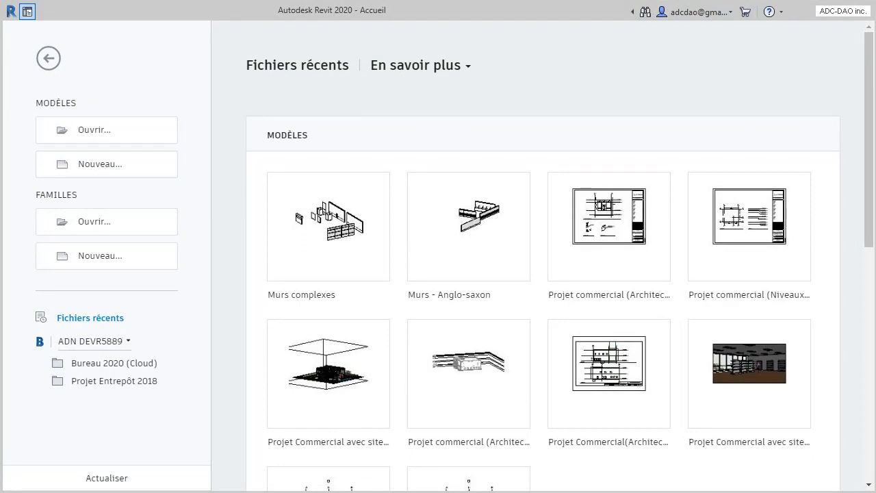
Step: Create a new project from the DefaultMetricFRA.rte template
left_click(108, 169)
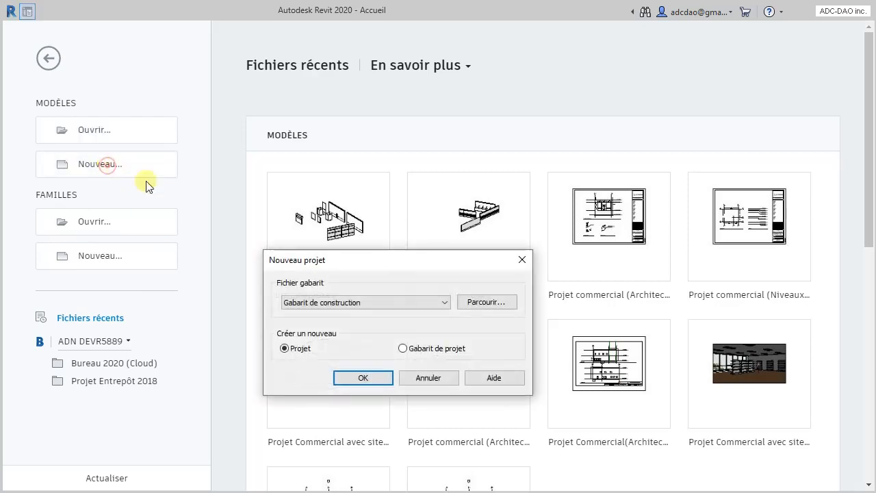
left_click(482, 302)
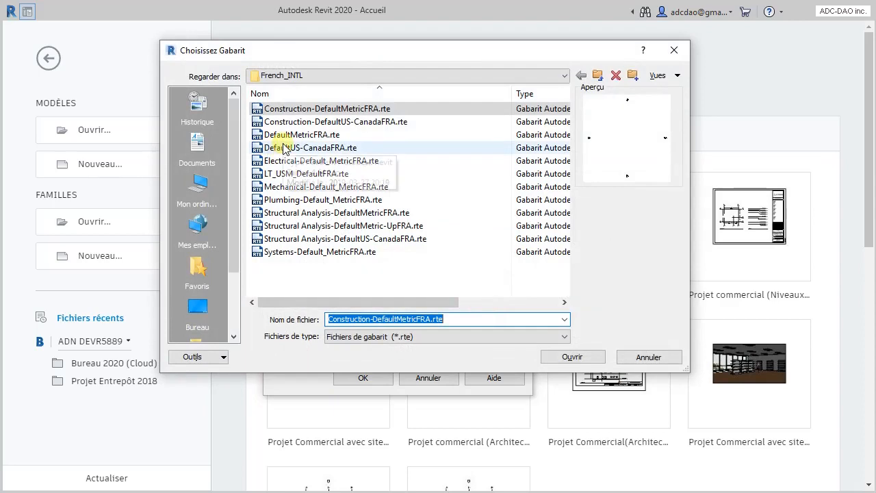
left_click(287, 135)
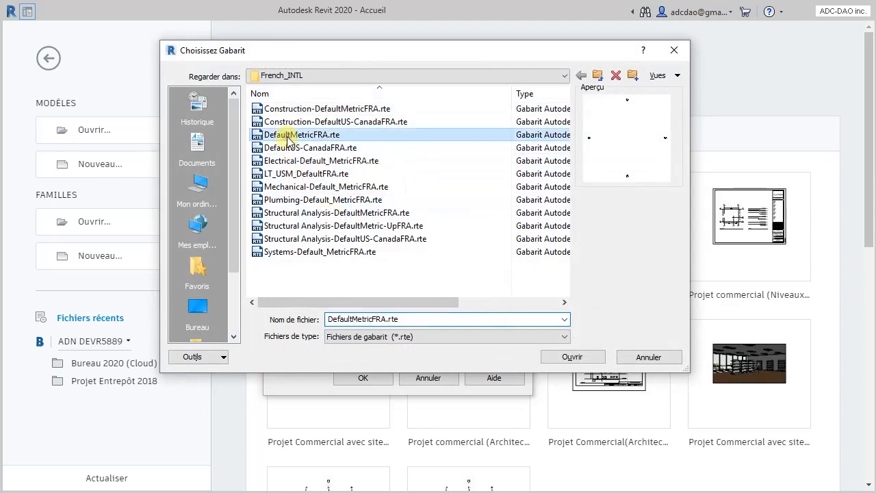
left_click(571, 356)
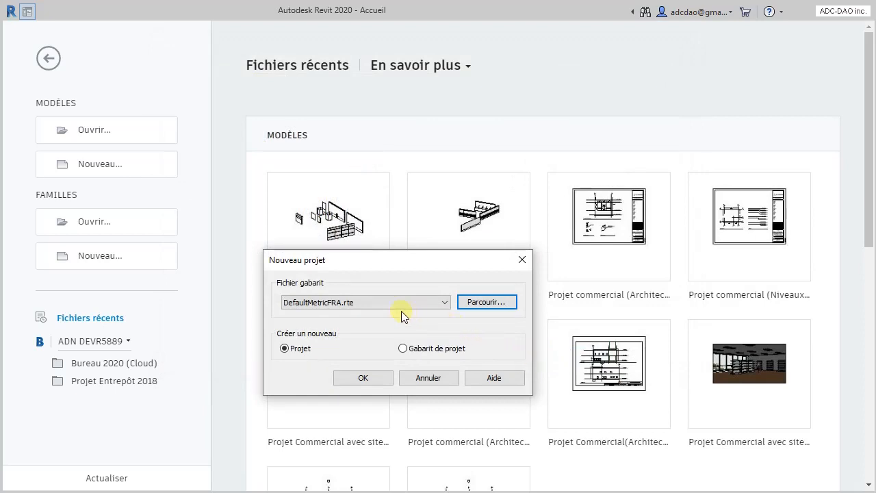
left_click(371, 382)
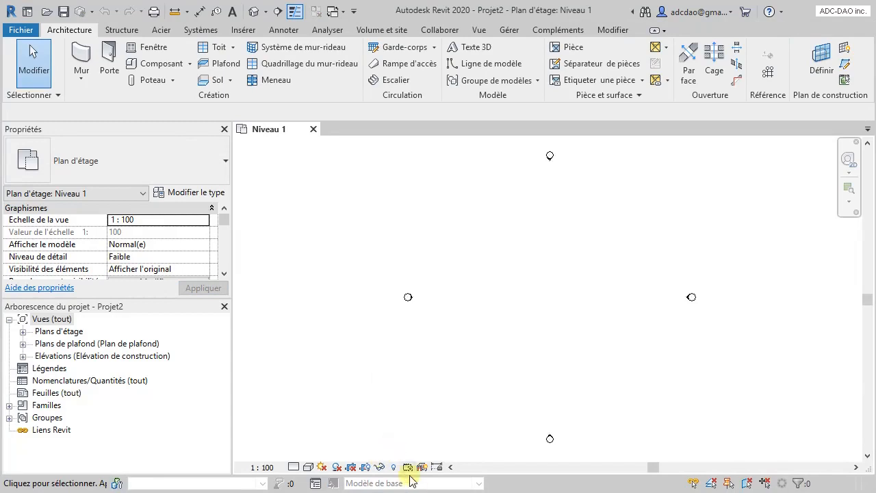
Step: Save the project as Murs-rideaux in the Documents folder "Revit 2020 - De A à XYZ", accepting the current file save options
left_click(63, 11)
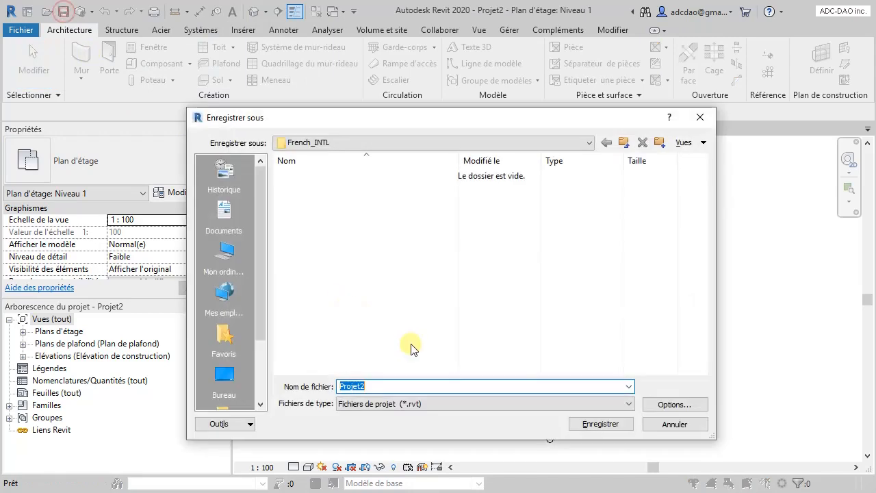
left_click(228, 217)
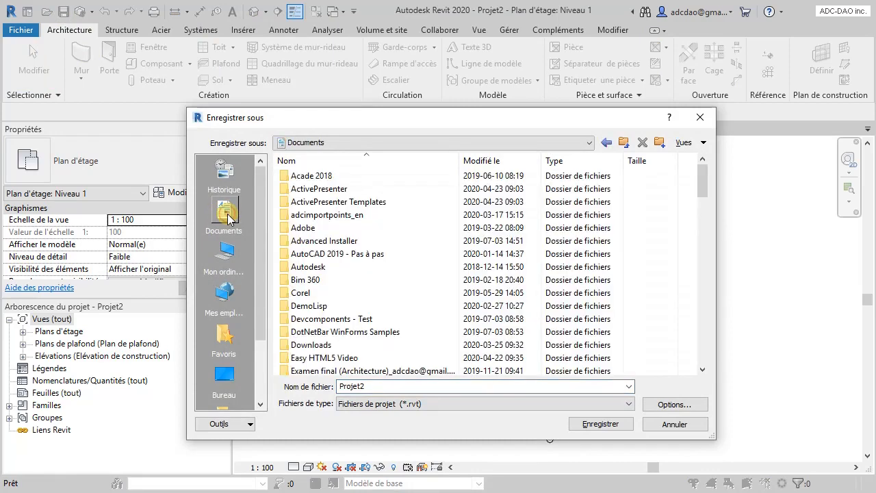
scroll(444, 305, "down", 4)
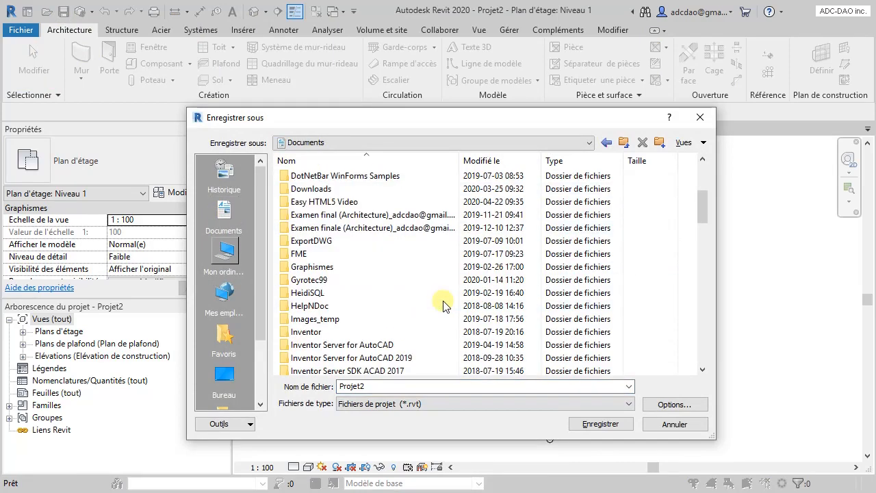
scroll(444, 304, "down", 8)
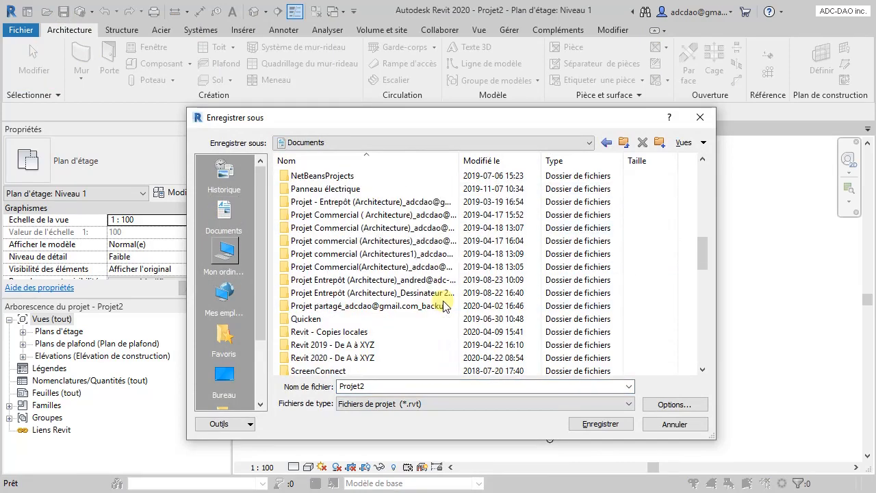
double_click(352, 319)
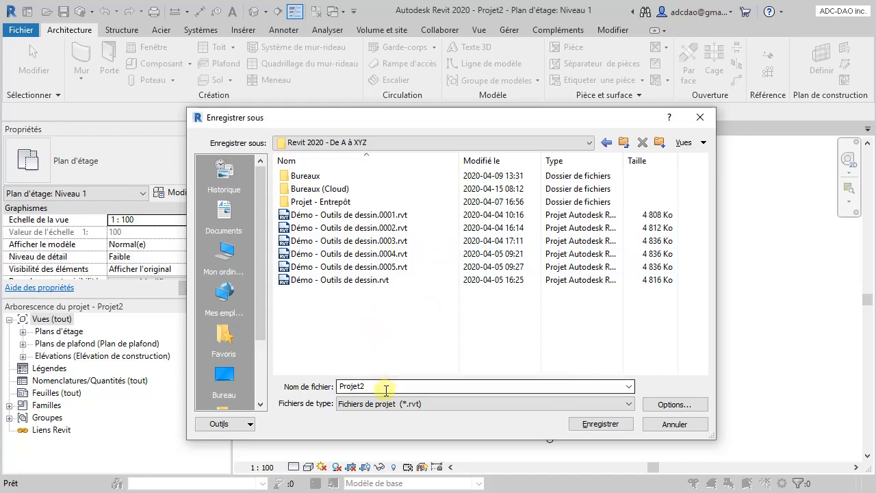
double_click(386, 390)
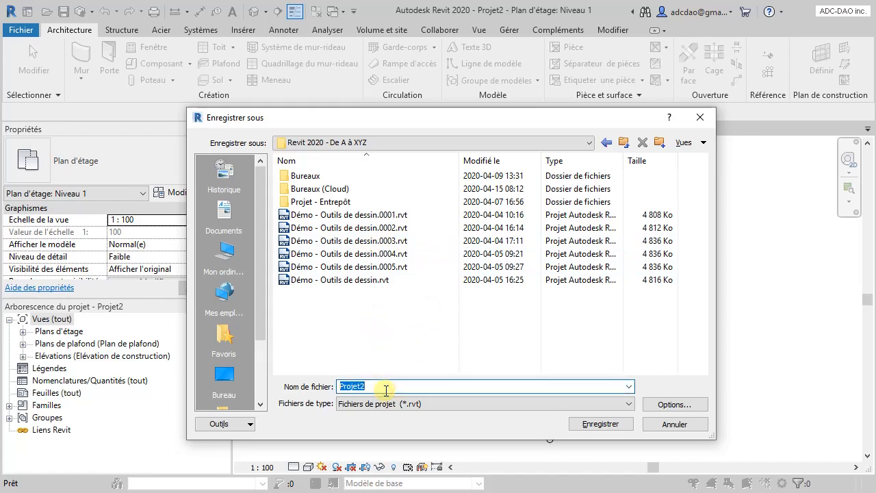
type("Murs-rideaux")
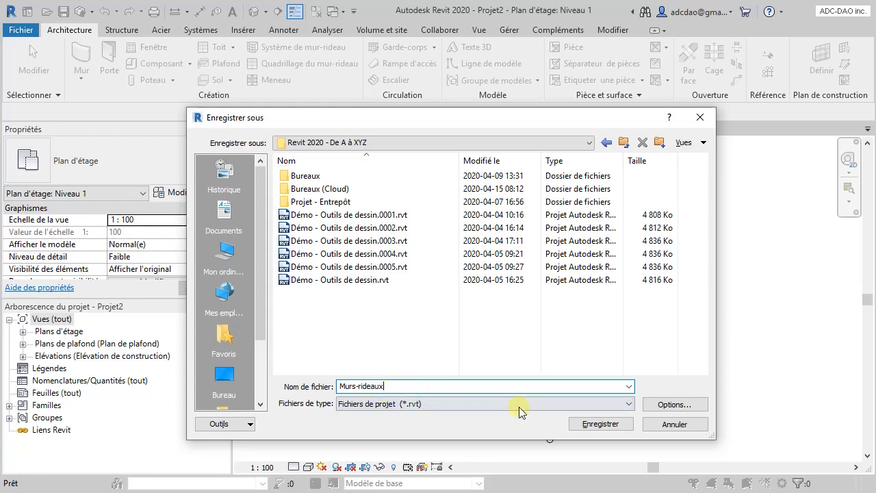
left_click(691, 404)
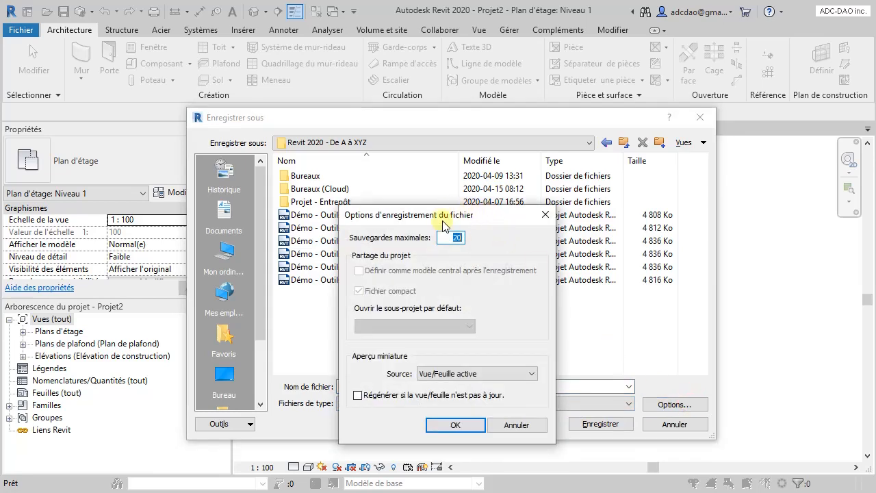
left_click(452, 424)
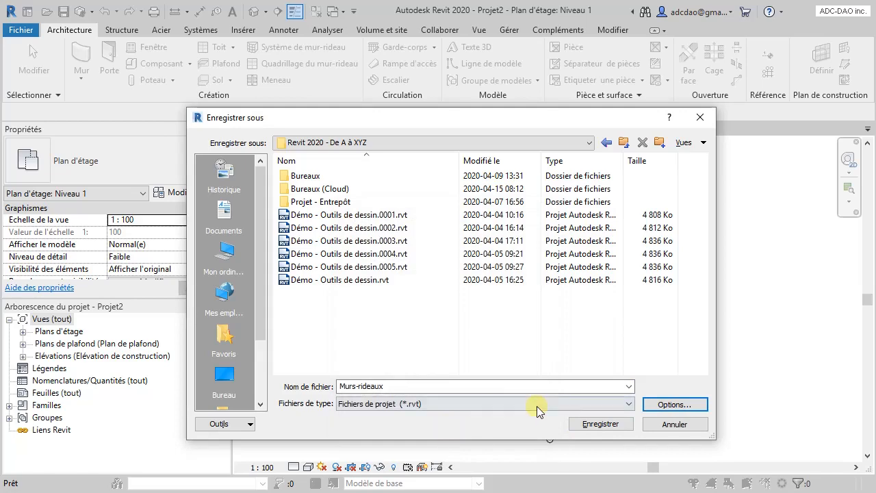
left_click(599, 426)
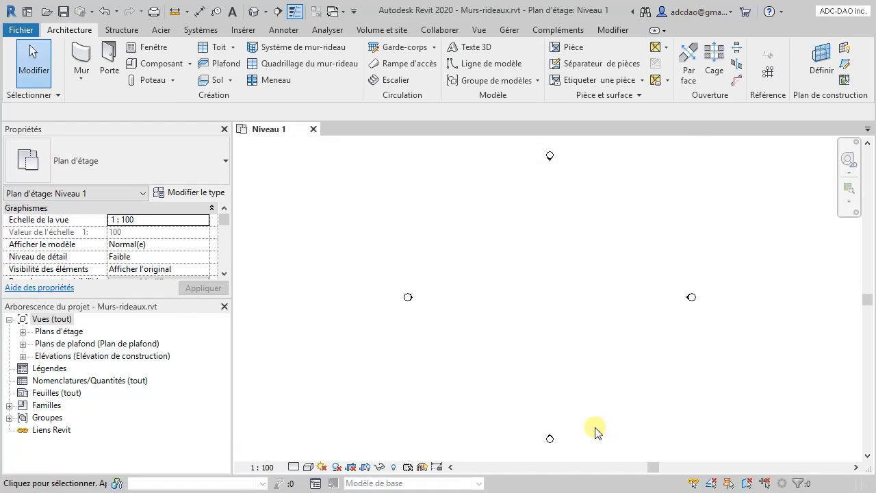
Step: Draw a horizontal architectural wall 10000 mm long in the Niveau 1 plan, using the basic Mur-rideau type
left_click(84, 76)
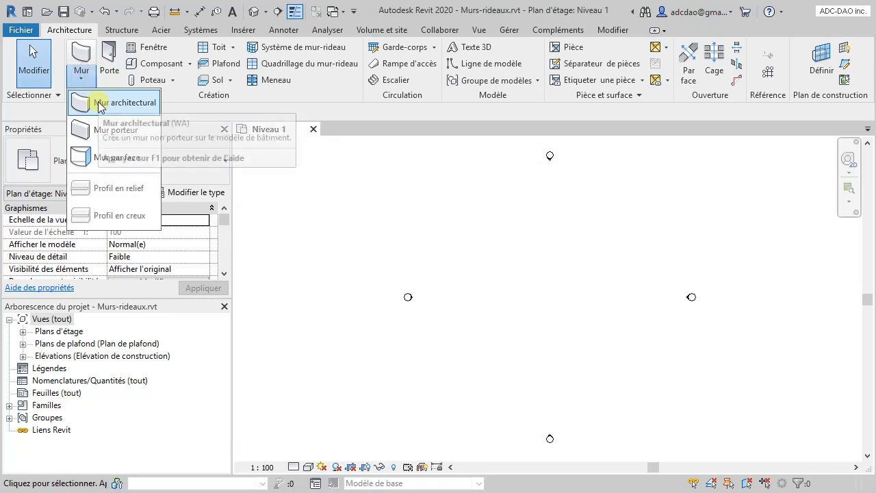
left_click(100, 103)
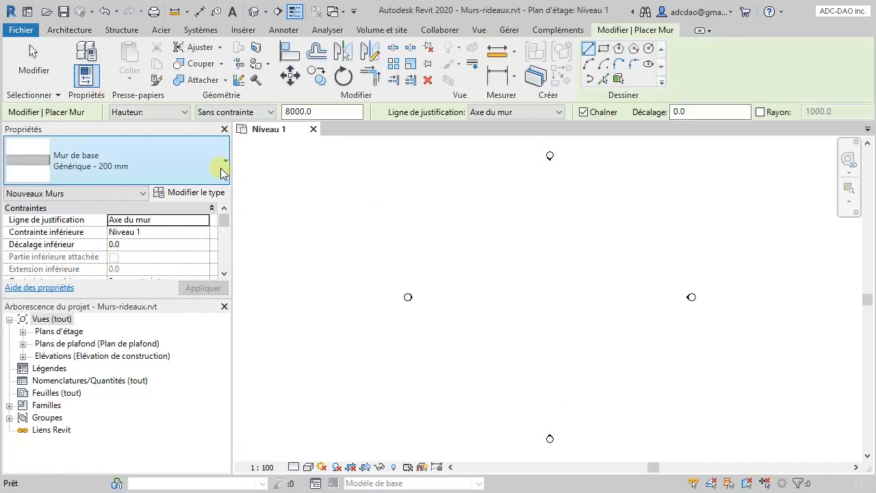
left_click(224, 167)
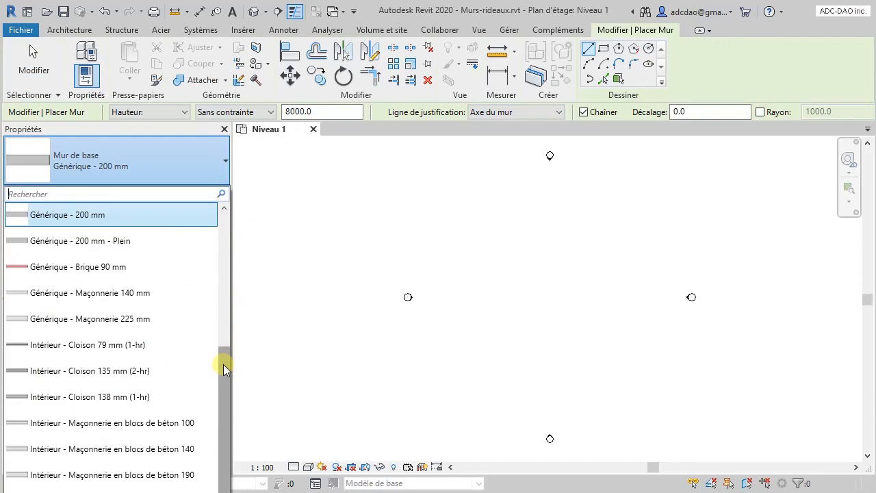
left_click_drag(225, 369, 226, 487)
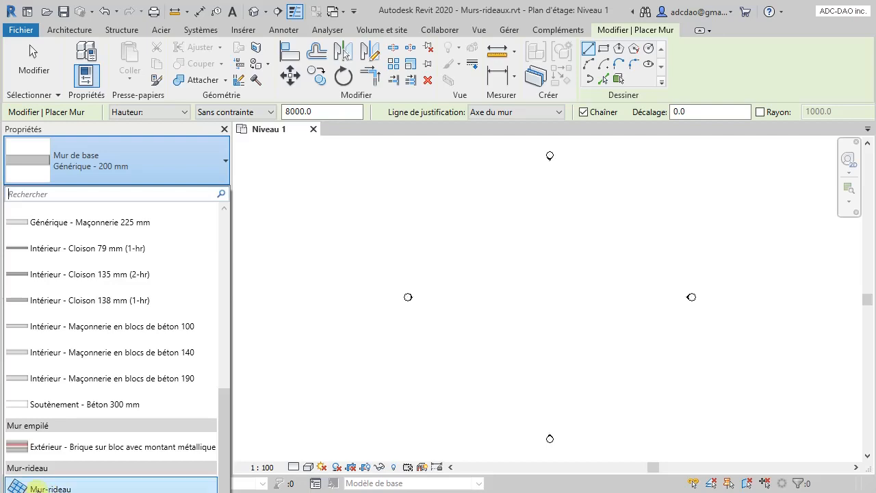
left_click(38, 486)
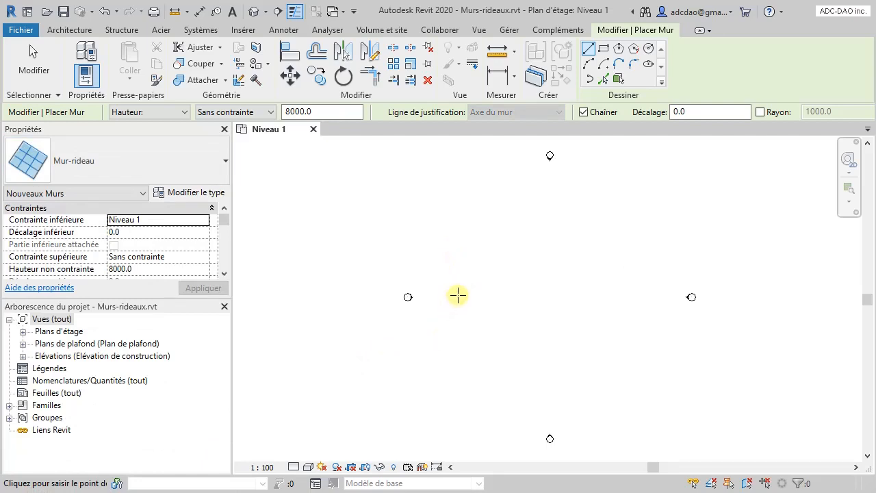
left_click(457, 295)
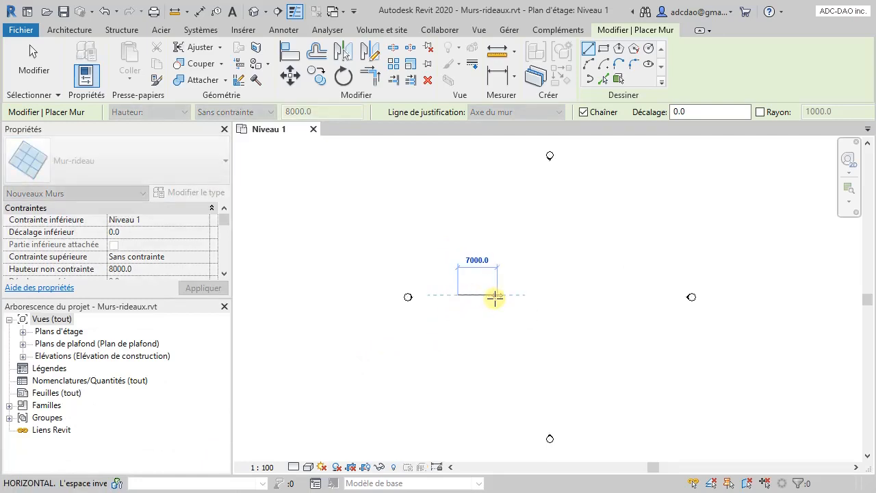
type("1")
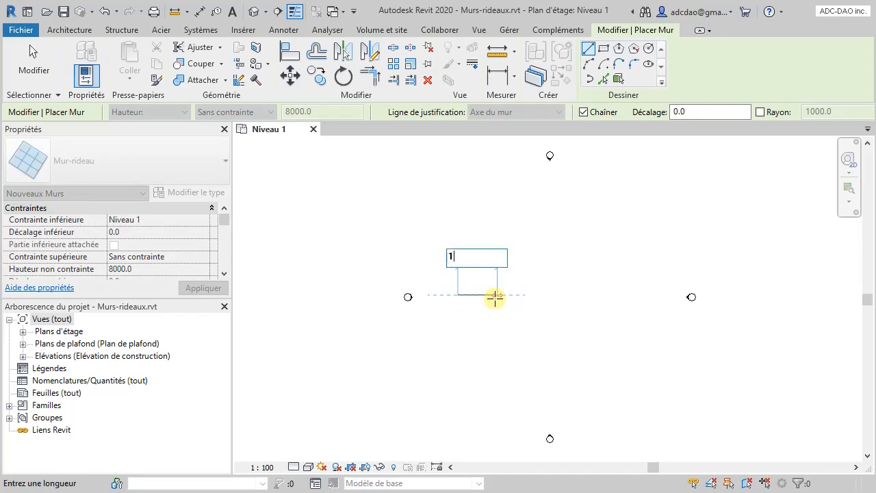
type("0000")
key("Return")
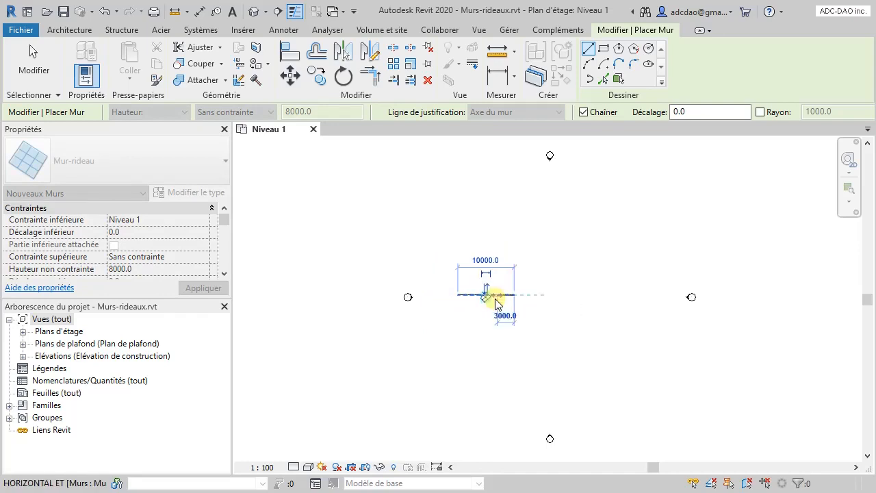
left_click(30, 82)
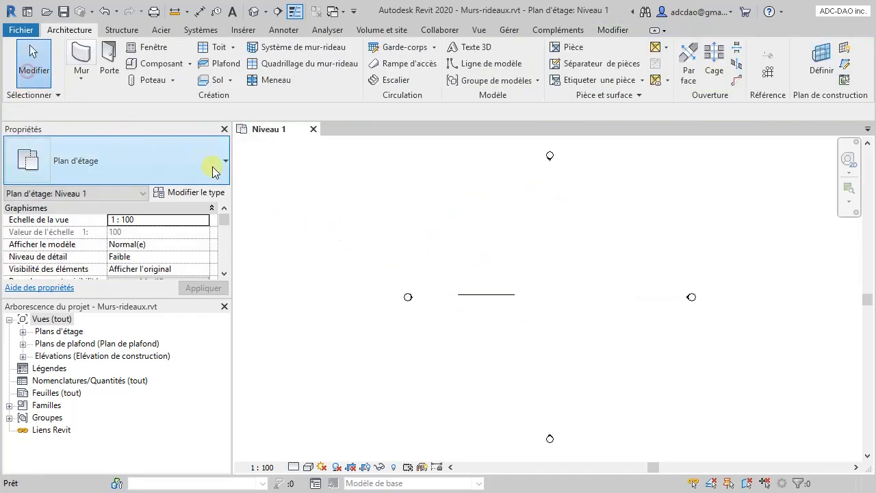
Step: Draw a second horizontal wall 10000 mm long of type Vitrage extérieur, aligned with the first wall and separated from its east end by a gap
left_click(81, 54)
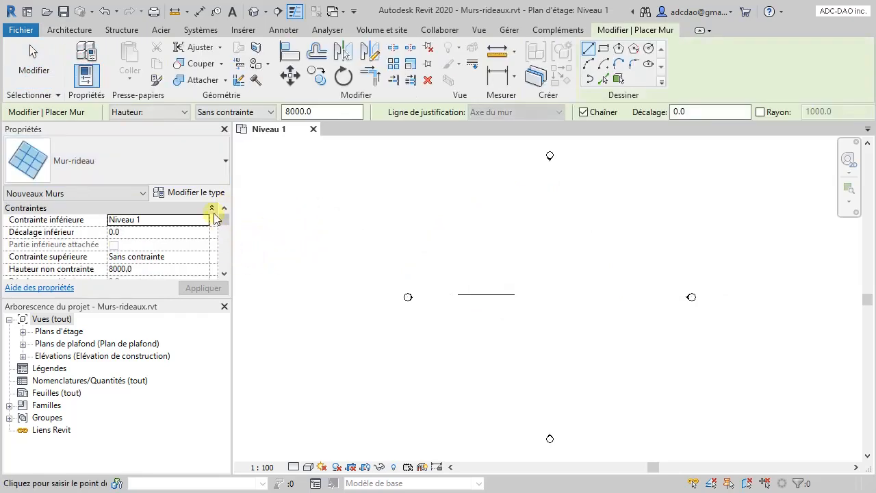
left_click(205, 179)
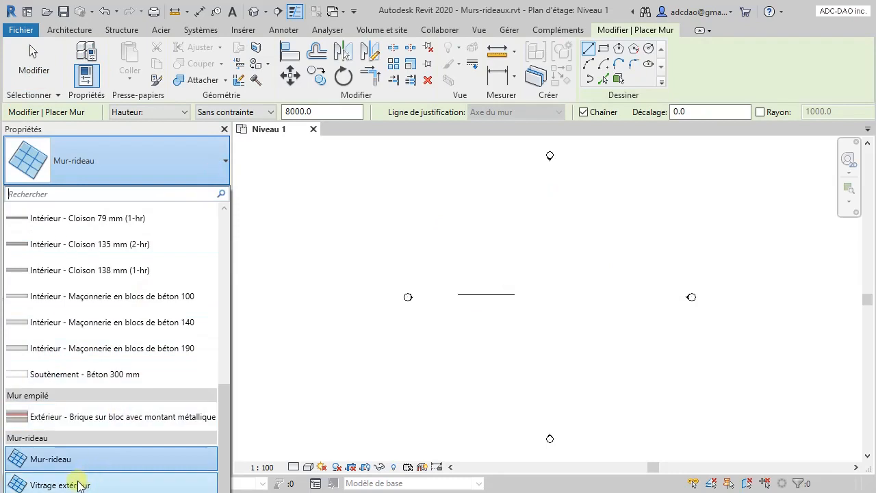
left_click(58, 485)
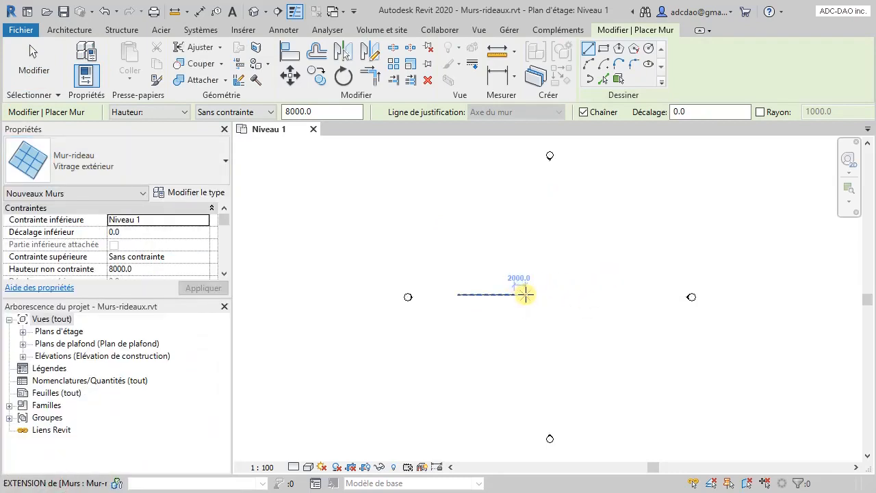
scroll(525, 294, "up", 2)
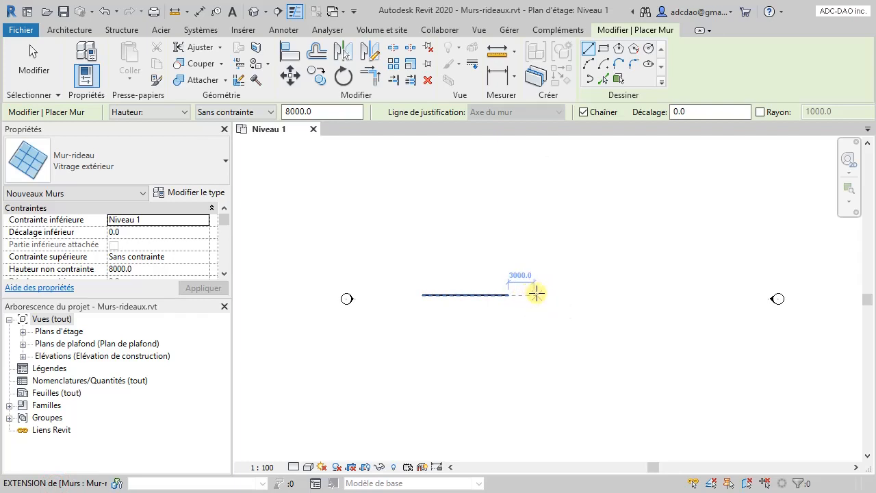
left_click(548, 293)
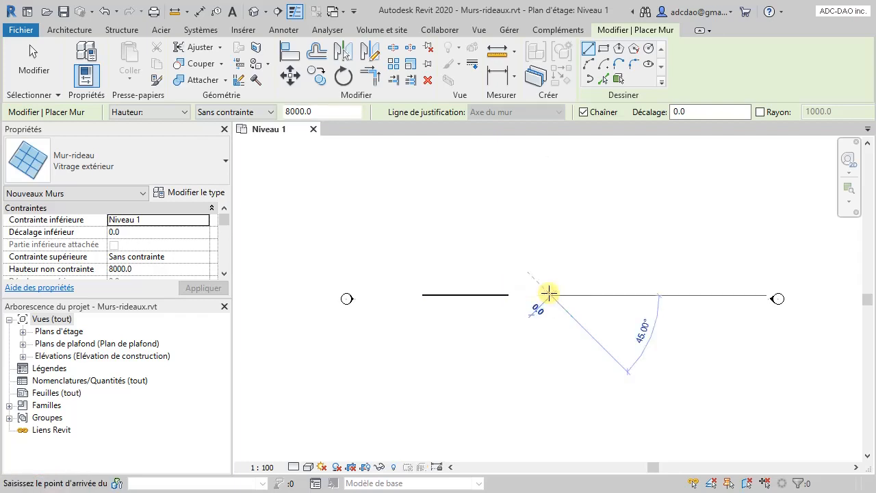
type("1")
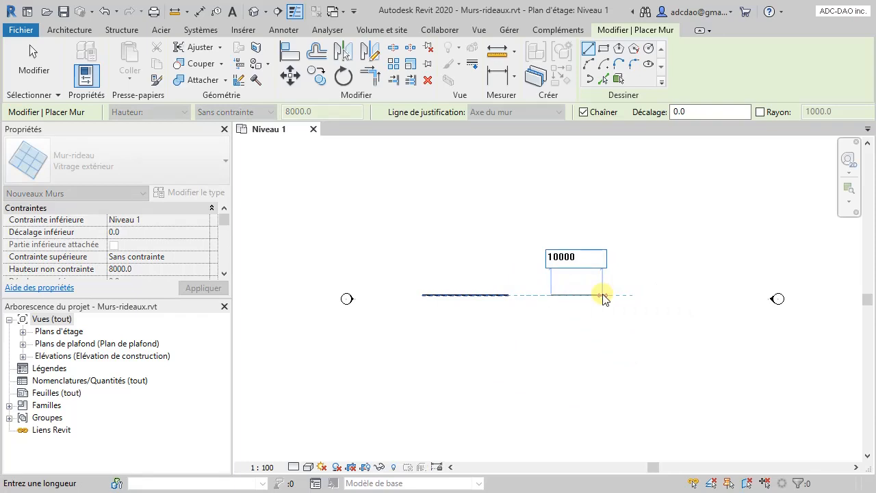
type("0000")
key("Return")
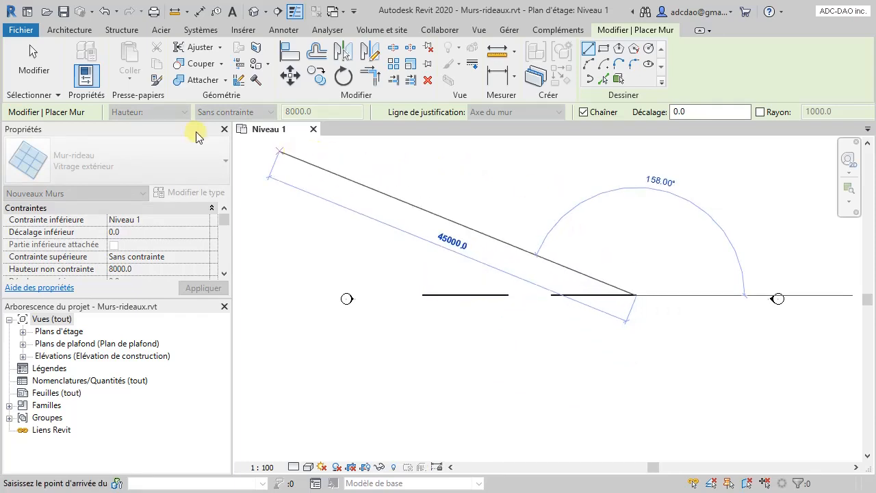
left_click(33, 68)
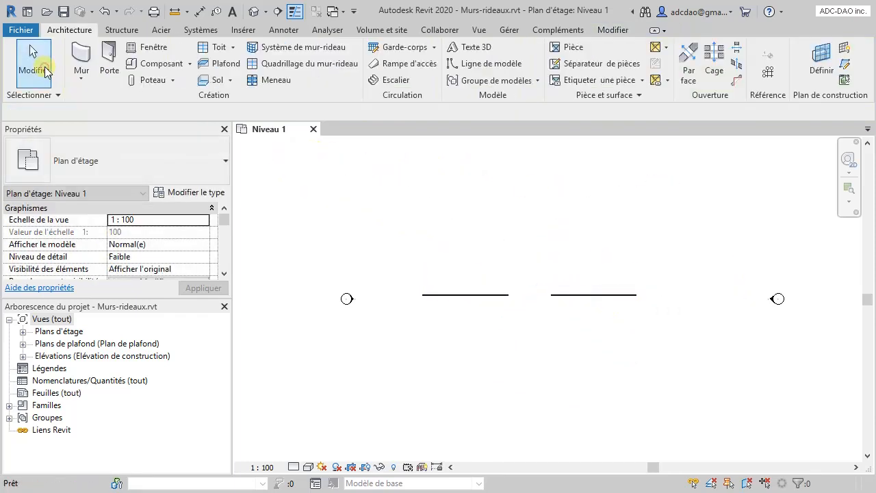
Step: Draw a third horizontal architectural wall 10000 mm long of type Vitrine, aligned with the others and starting 5000 mm east of the Vitrage extérieur wall
left_click(87, 87)
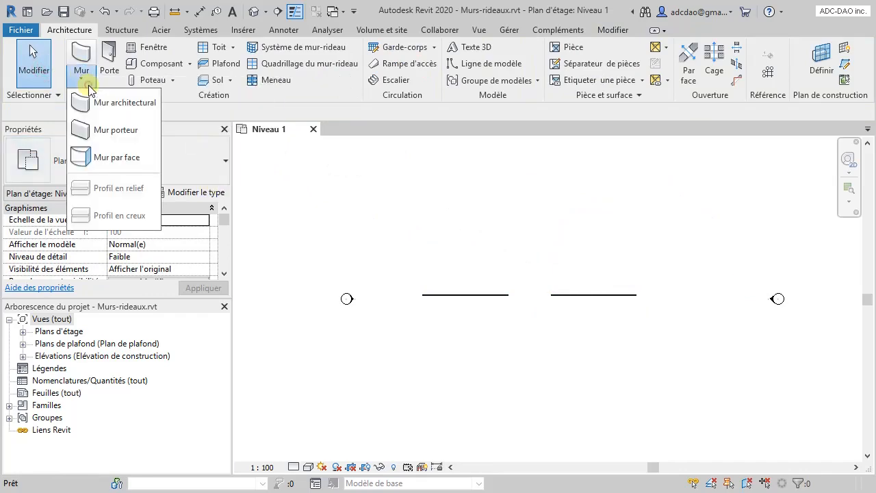
left_click(95, 104)
left_click(196, 167)
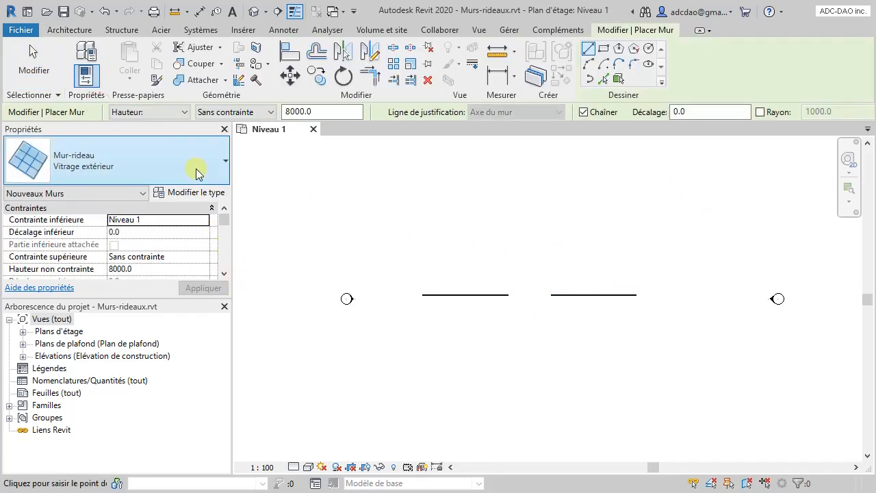
left_click(51, 490)
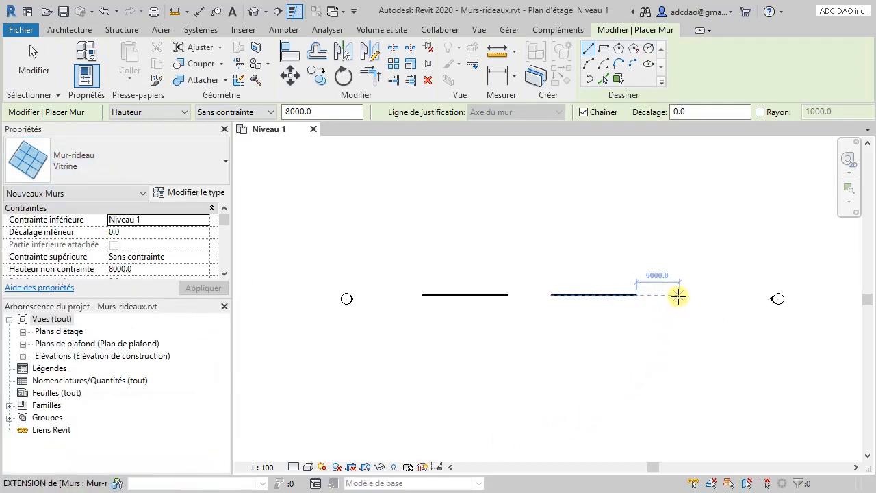
left_click(677, 296)
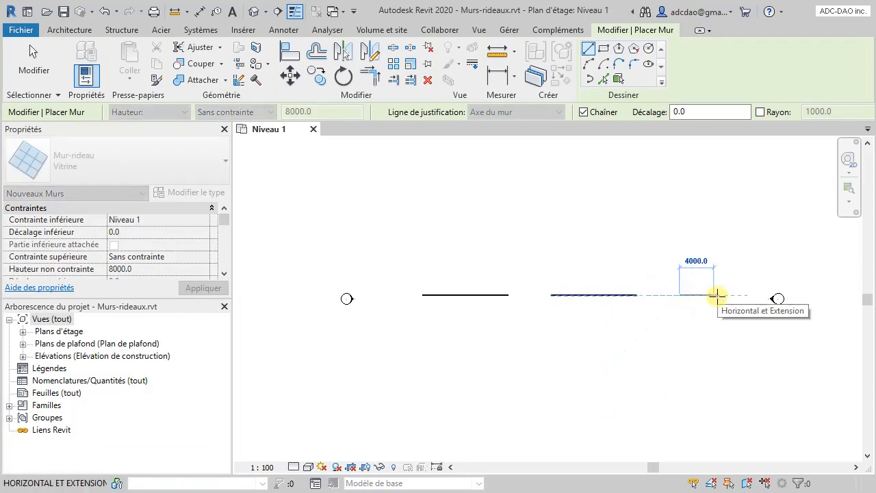
type("10000")
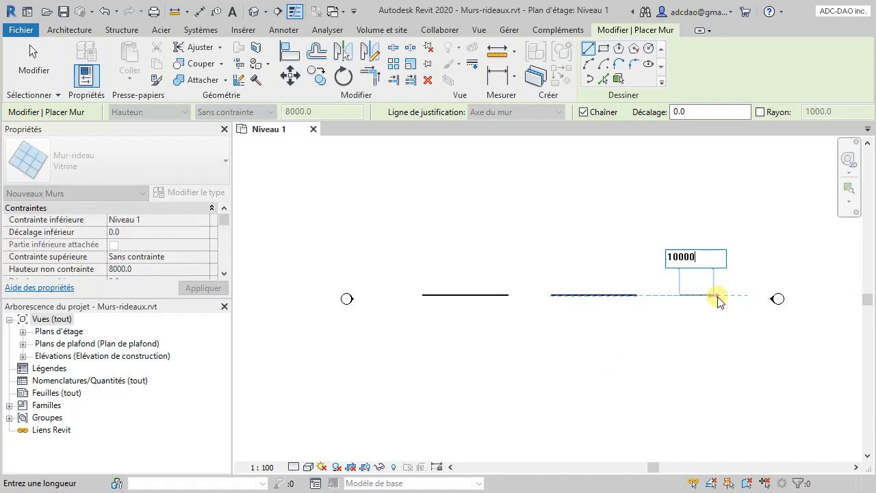
key("Return")
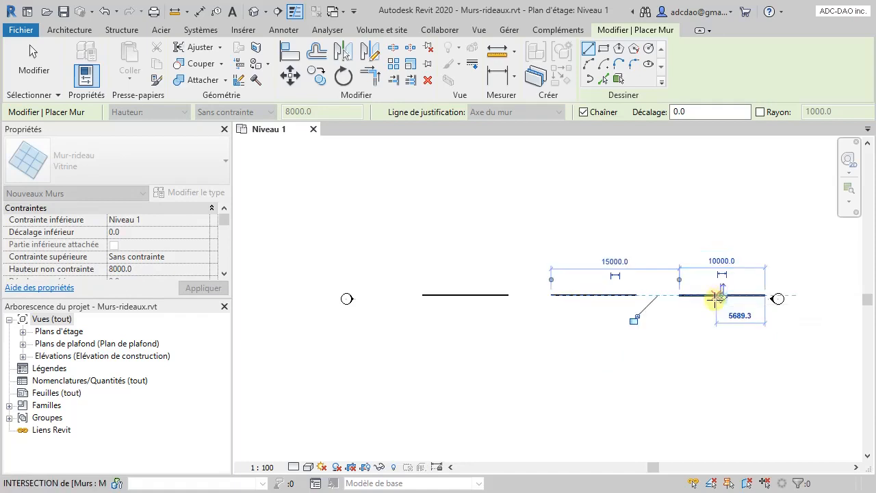
right_click(606, 385)
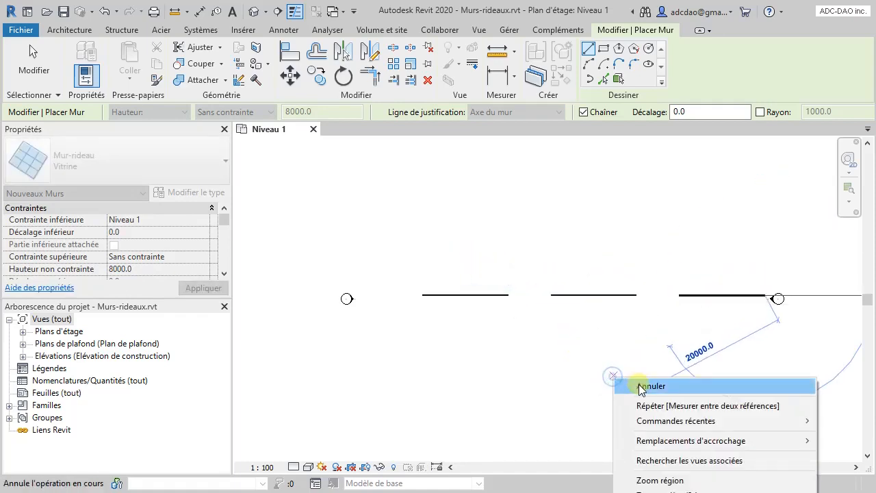
left_click(638, 385)
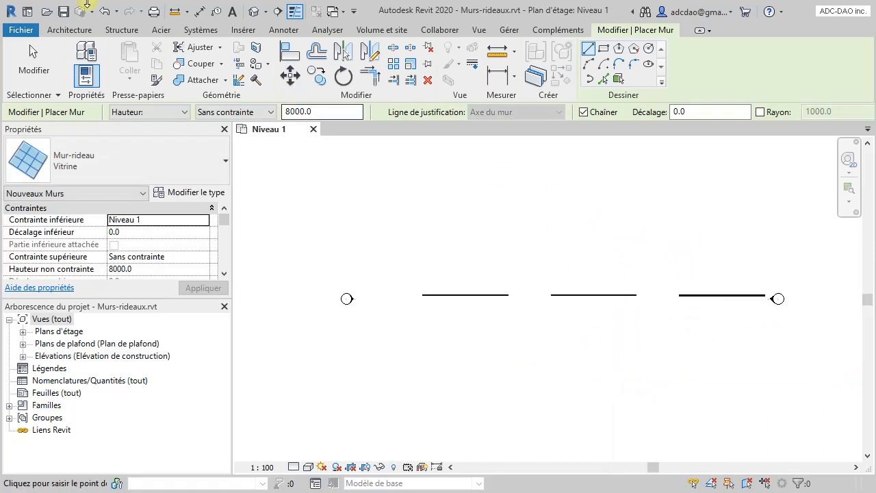
key("Escape")
Step: Move all three curtain walls slightly west together so the row sits centred between the east and west elevation markers
left_click_drag(662, 246, 425, 356)
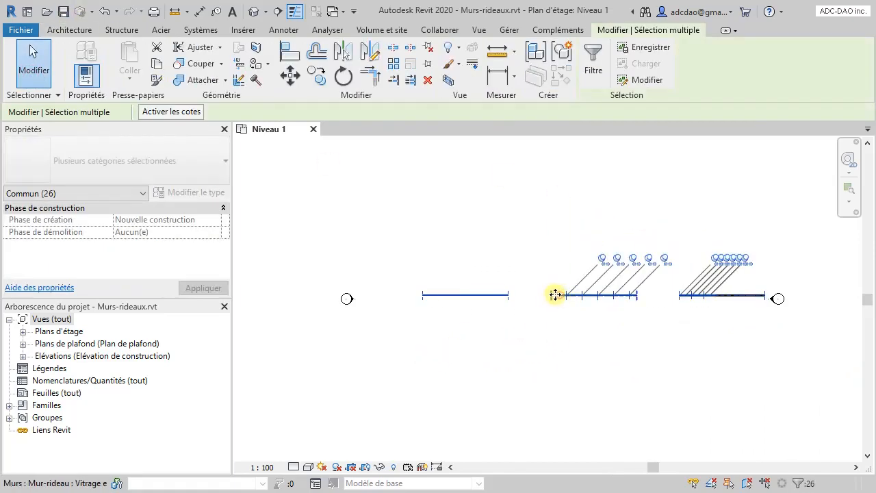
left_click_drag(558, 301, 534, 298)
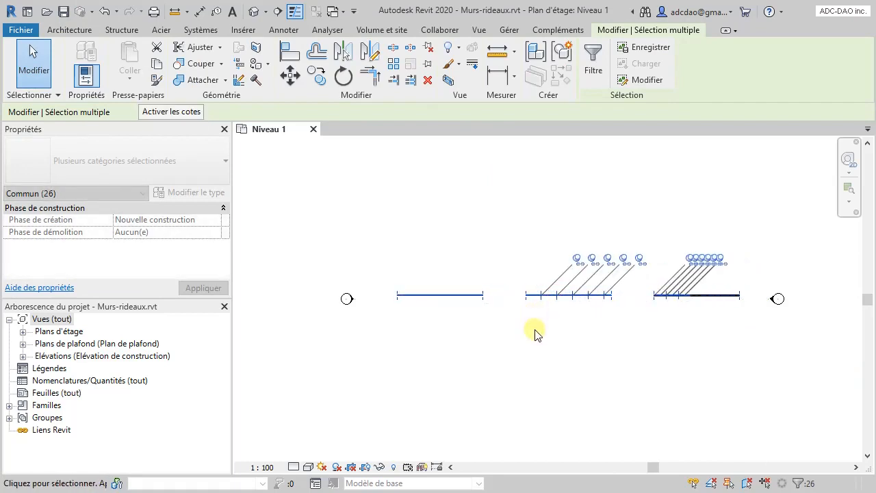
left_click(534, 332)
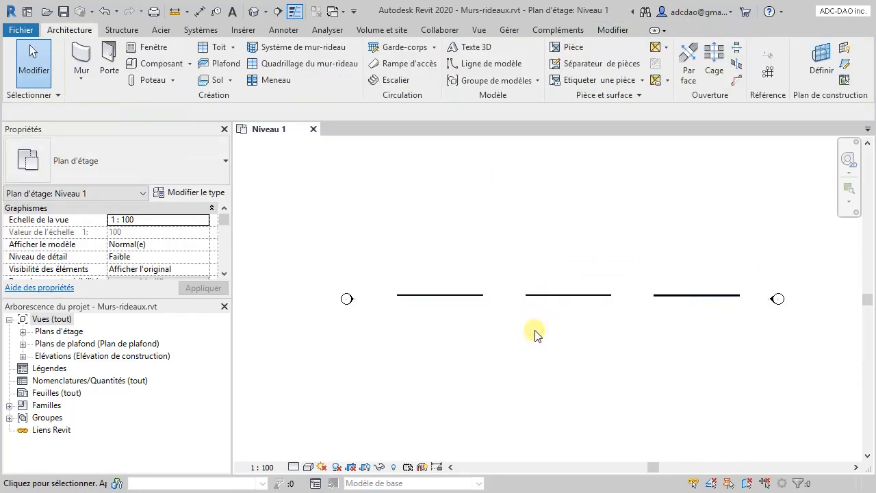
Step: Set the detail level of the Niveau 1 plan to Elevé
scroll(535, 335, "down", 1)
middle_click_drag(534, 332, 529, 258)
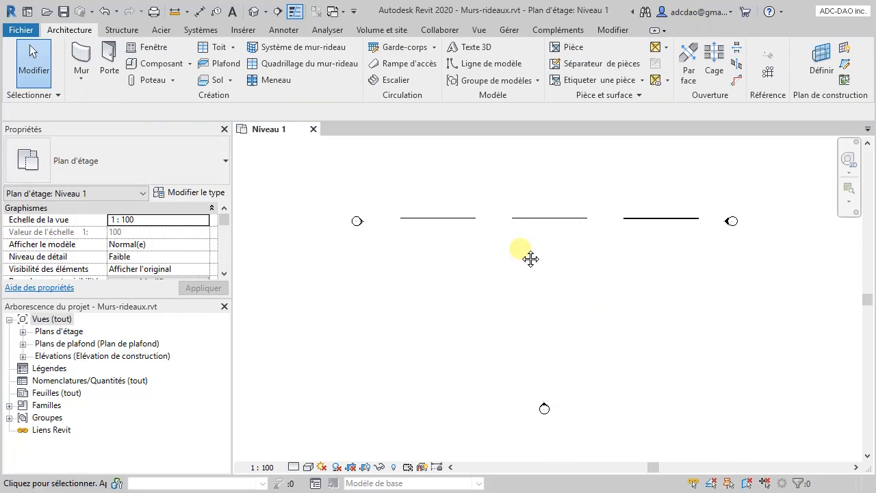
left_click(448, 219)
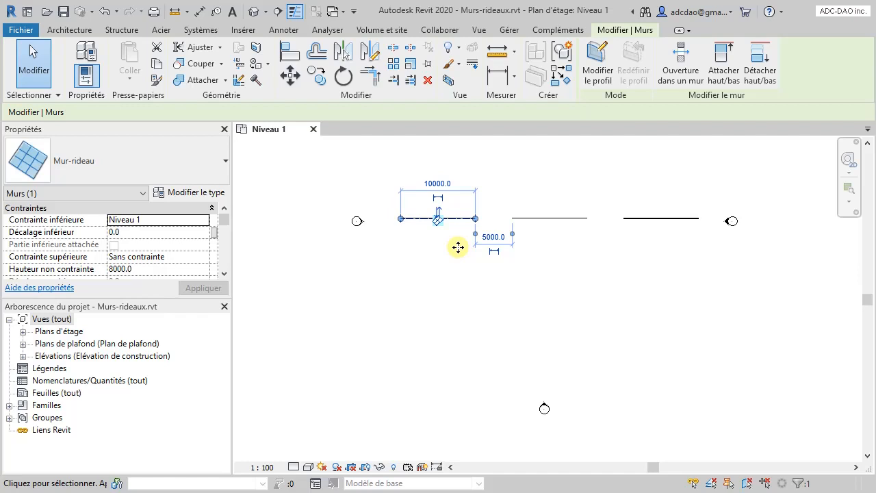
middle_click_drag(547, 277, 534, 376)
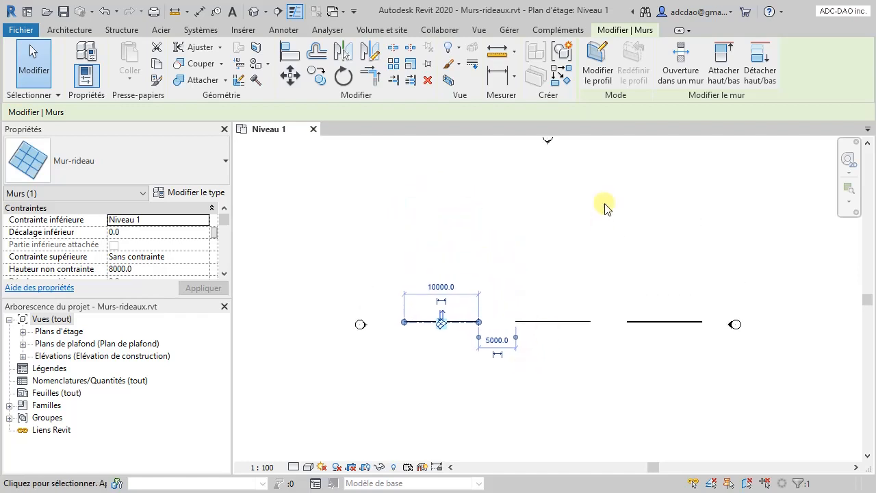
middle_click_drag(571, 243, 538, 262)
left_click(537, 255)
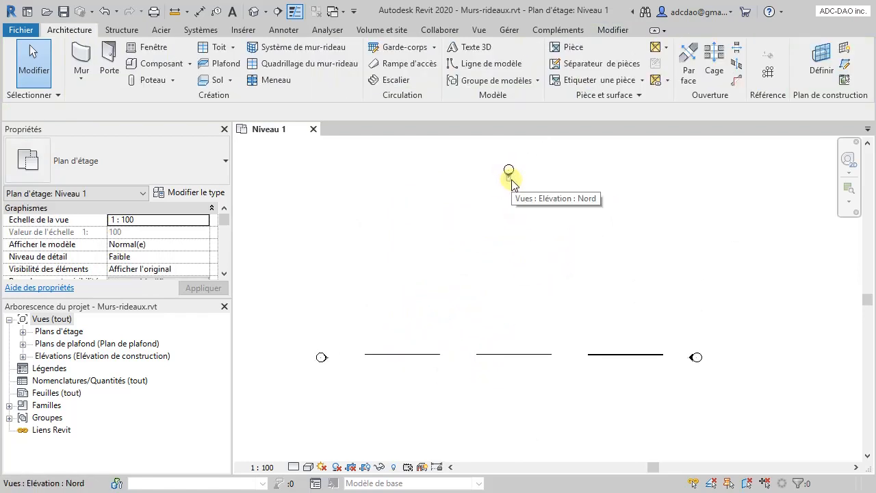
scroll(395, 356, "up", 4)
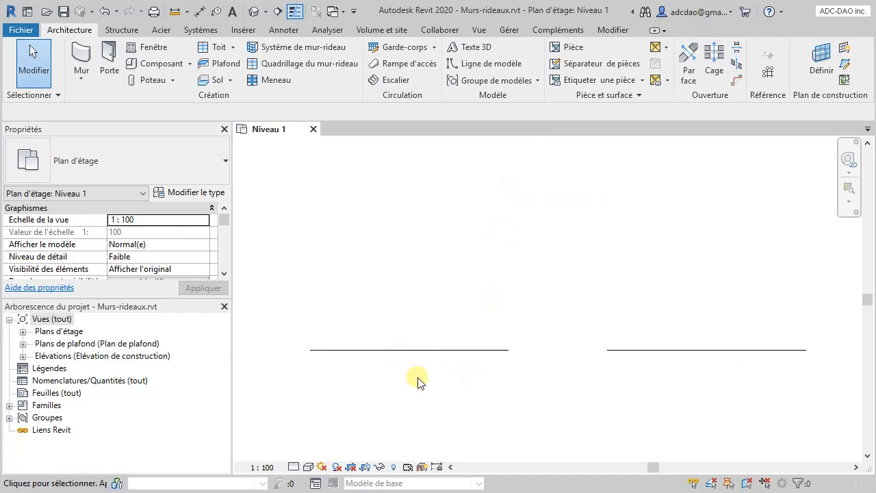
mouse_move(416, 382)
middle_mouse_down()
mouse_move(431, 379)
mouse_move(423, 366)
middle_mouse_up()
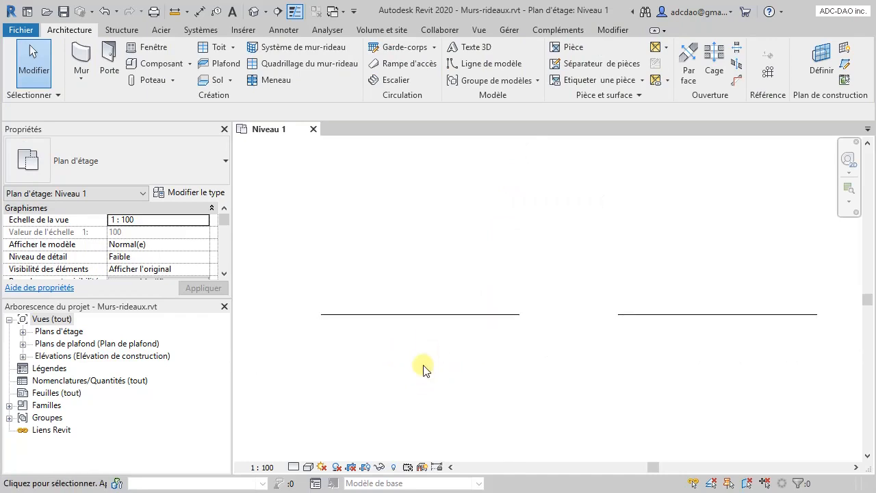
left_click(294, 467)
left_click(312, 452)
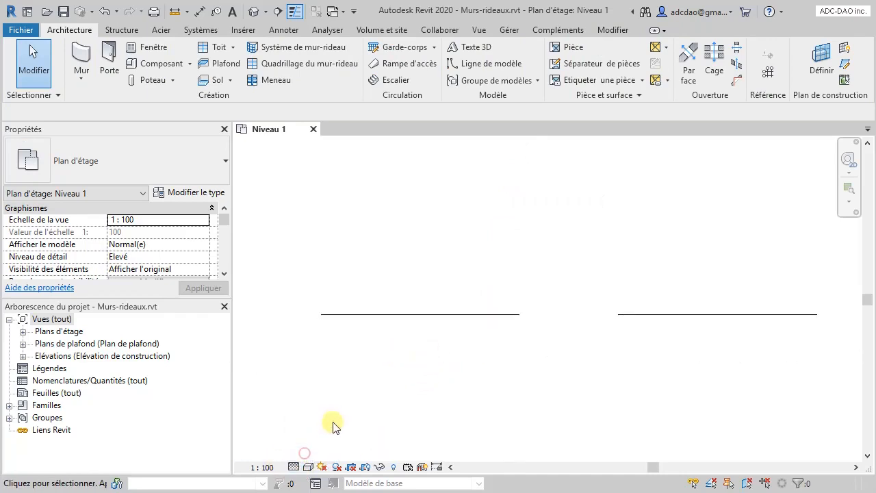
Step: Examine the westernmost basic curtain wall up close in plan, including its ends, flip control and grid layout control
scroll(415, 341, "up", 3)
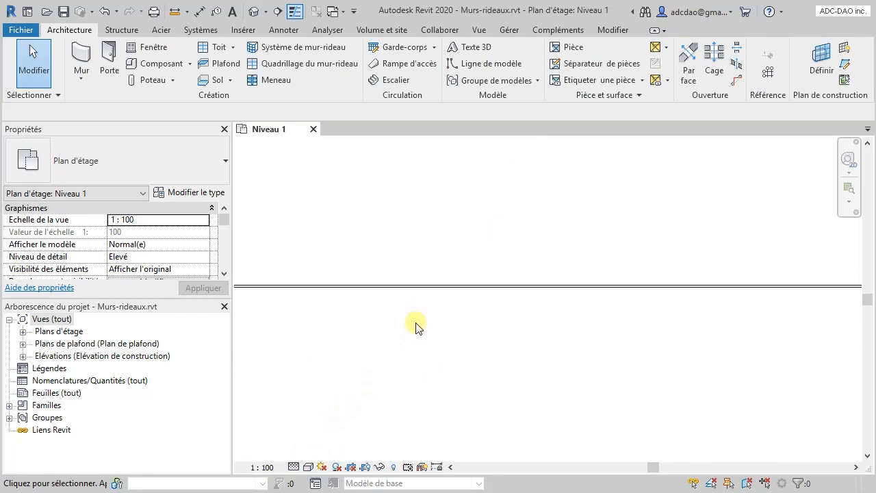
middle_click_drag(416, 336, 638, 361)
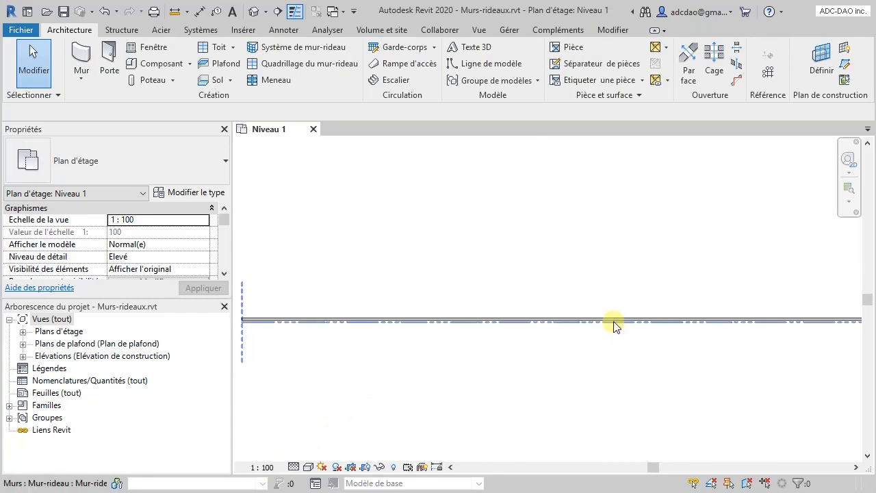
left_click(614, 322)
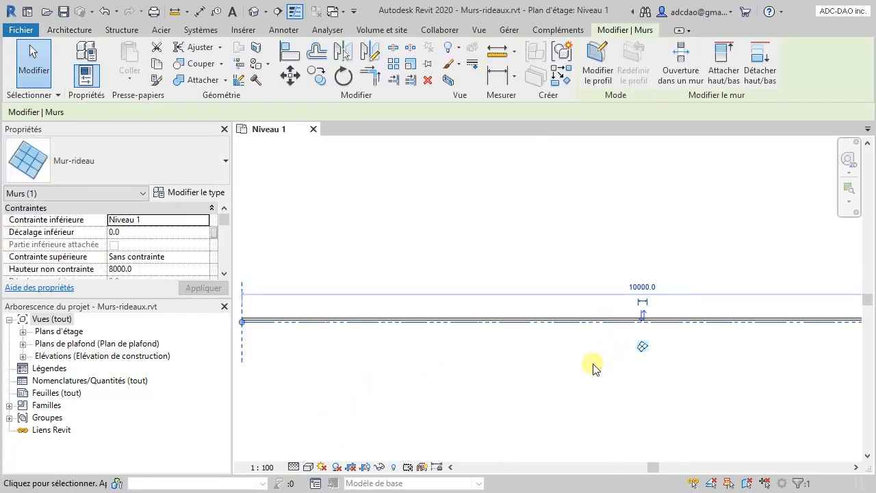
scroll(631, 338, "down", 2)
middle_click_drag(632, 338, 539, 321)
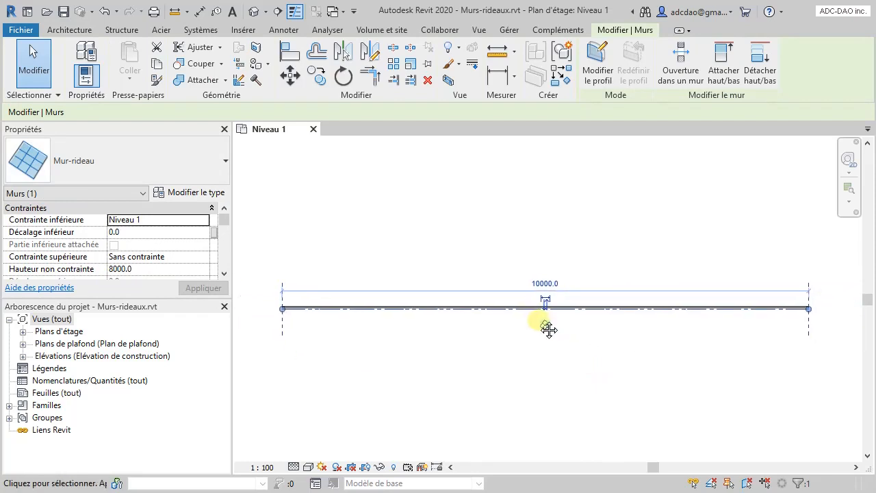
scroll(548, 323, "up", 2)
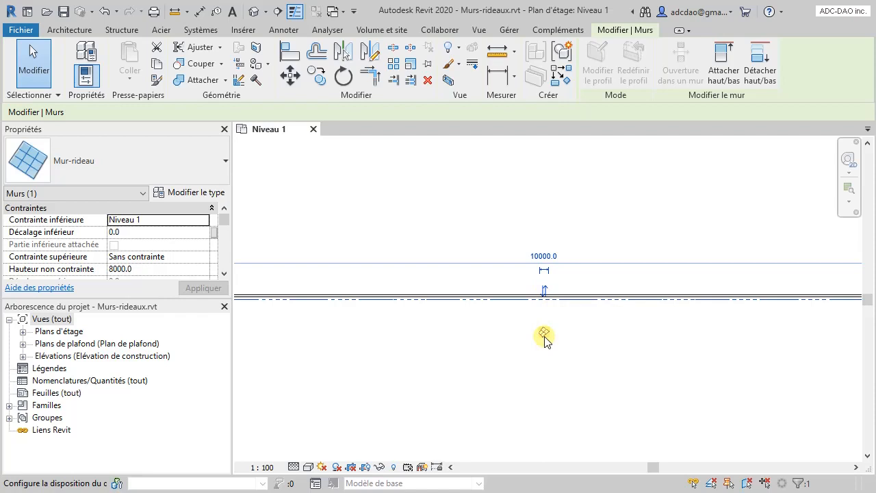
left_click(533, 372)
Step: Open the Nord elevation from its marker in the plan and frame the three curtain walls
scroll(536, 375, "down", 2)
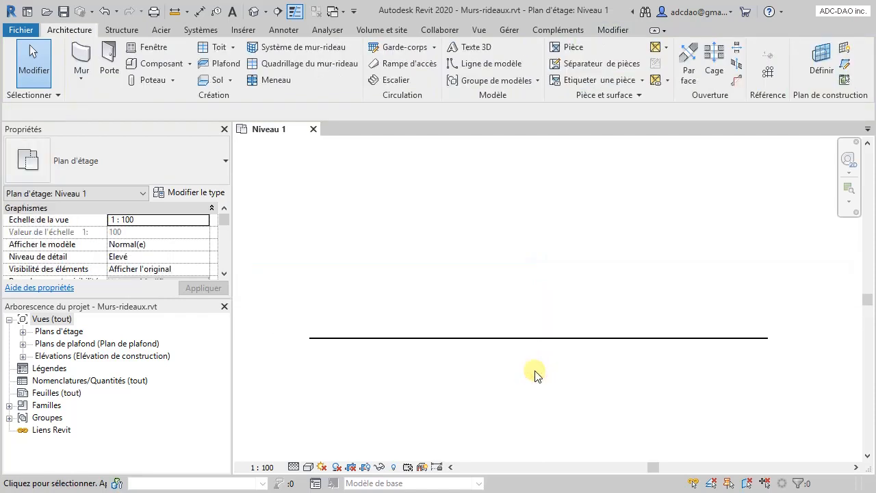
scroll(535, 375, "down", 3)
mouse_move(561, 327)
middle_mouse_down()
mouse_move(481, 322)
mouse_move(511, 347)
mouse_move(492, 383)
middle_mouse_up()
scroll(479, 319, "down", 2)
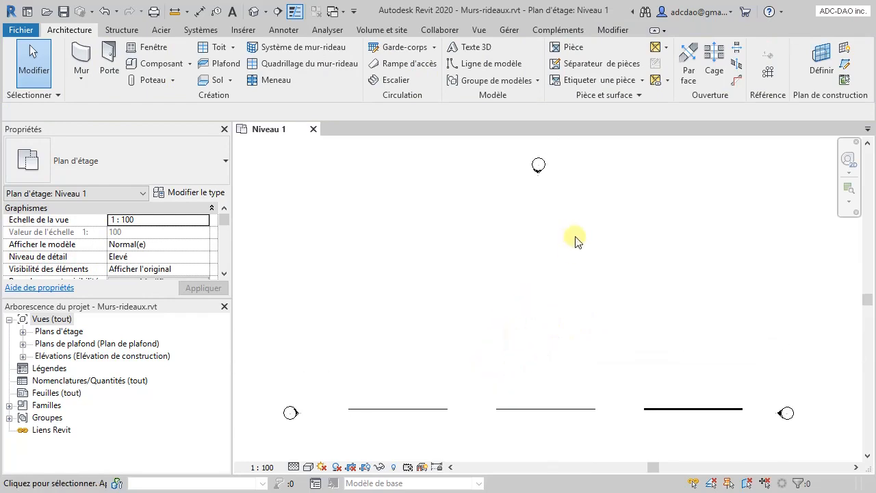
double_click(539, 173)
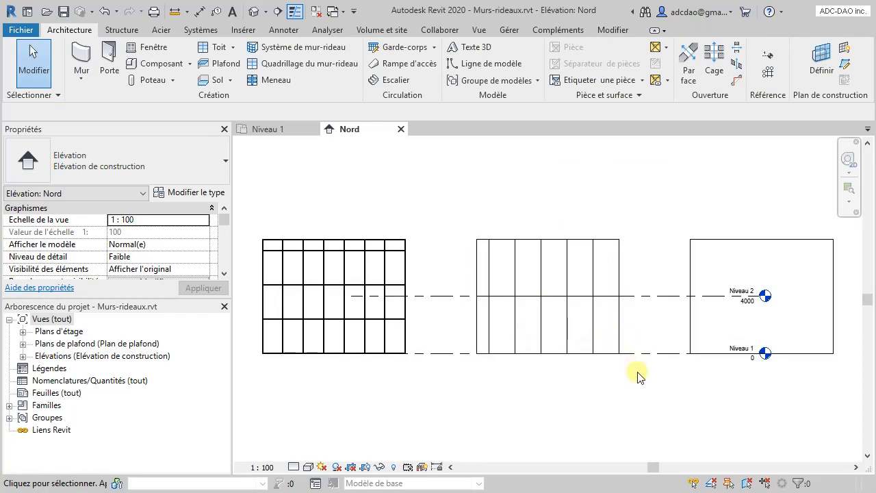
scroll(636, 373, "down", 2)
middle_click_drag(636, 374, 562, 354)
scroll(538, 349, "up", 2)
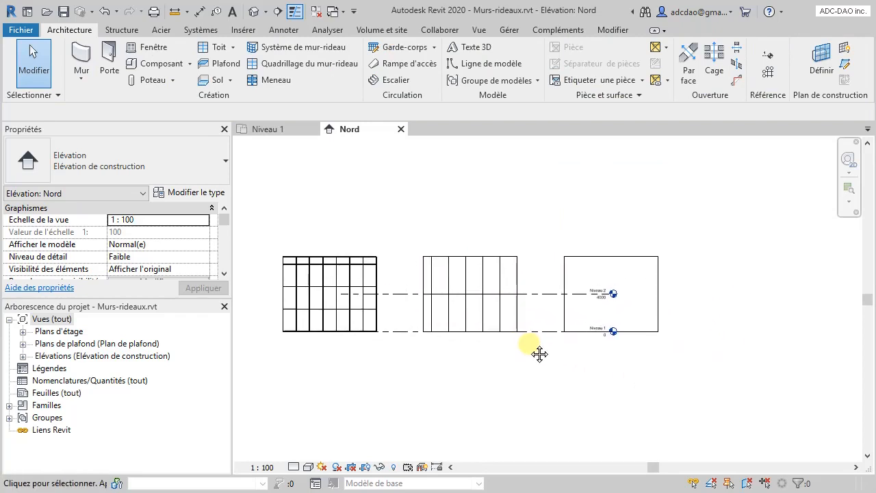
Step: Extend the heads of the Niveau 2 and Niveau 1 lines beyond the plain curtain wall, on the level-label side
left_click(545, 277)
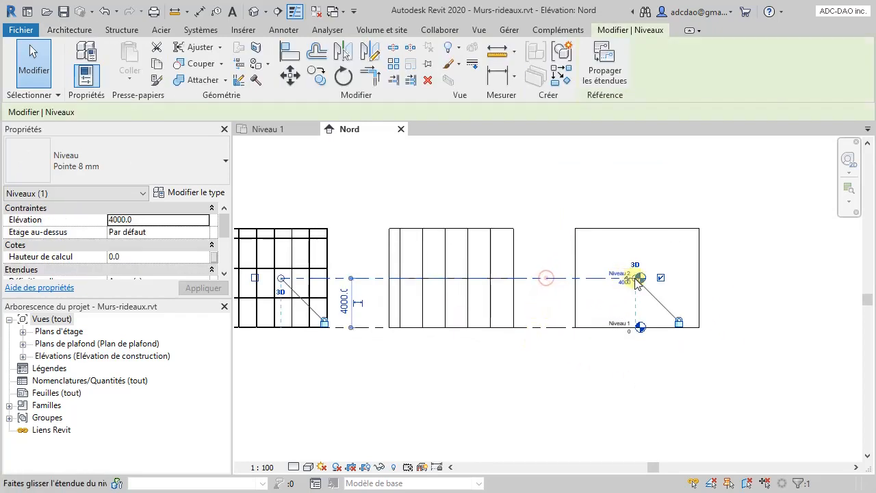
left_click_drag(636, 277, 777, 280)
left_click(566, 383)
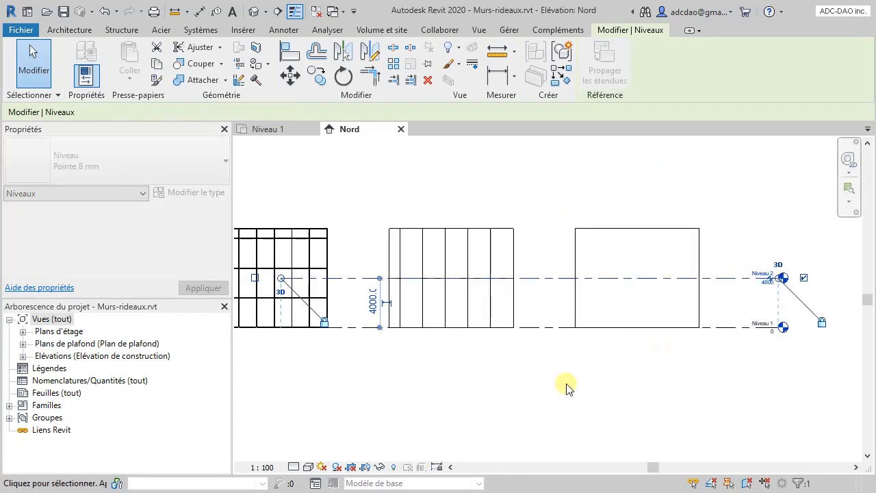
Step: Extend the opposite ends of the Niveau 1 and Niveau 2 lines beyond the Vitrine wall
middle_click_drag(413, 421, 644, 419)
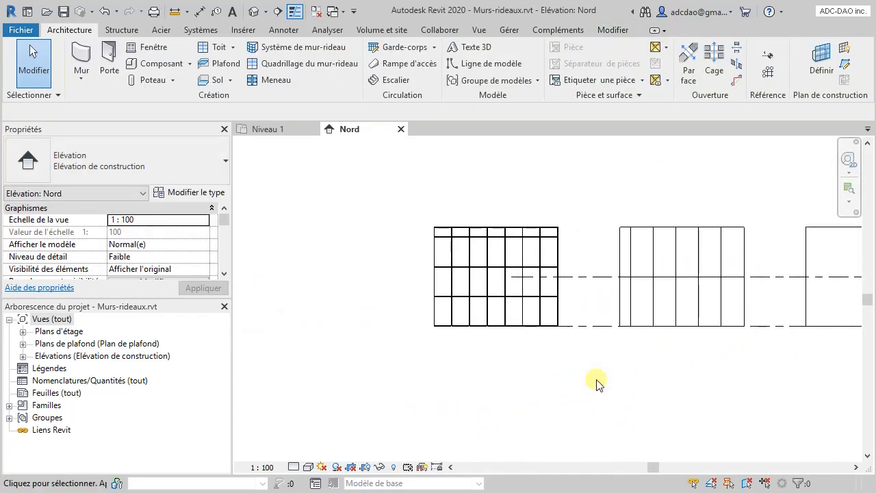
left_click(573, 277)
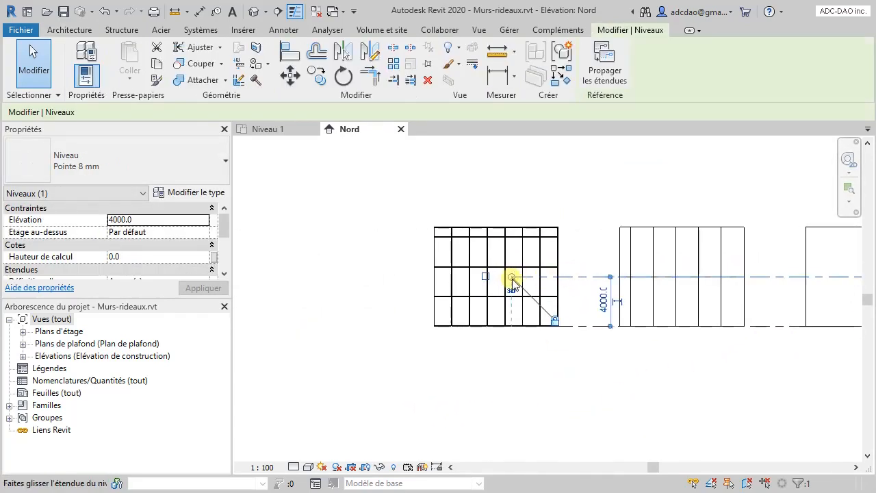
left_click_drag(513, 277, 283, 281)
left_click(602, 378)
scroll(630, 381, "down", 1)
middle_click_drag(632, 383, 465, 364)
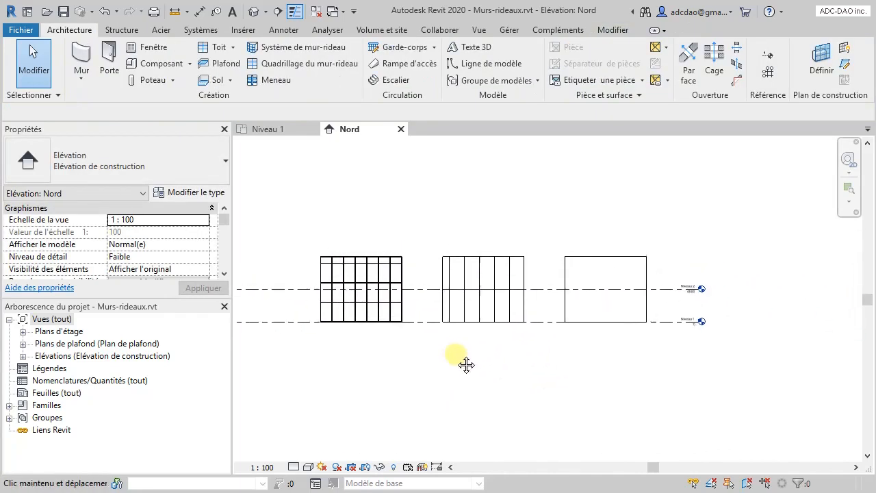
Step: Check the plain curtain wall's dimensions in the Nord elevation and clear the selection
left_click(635, 250)
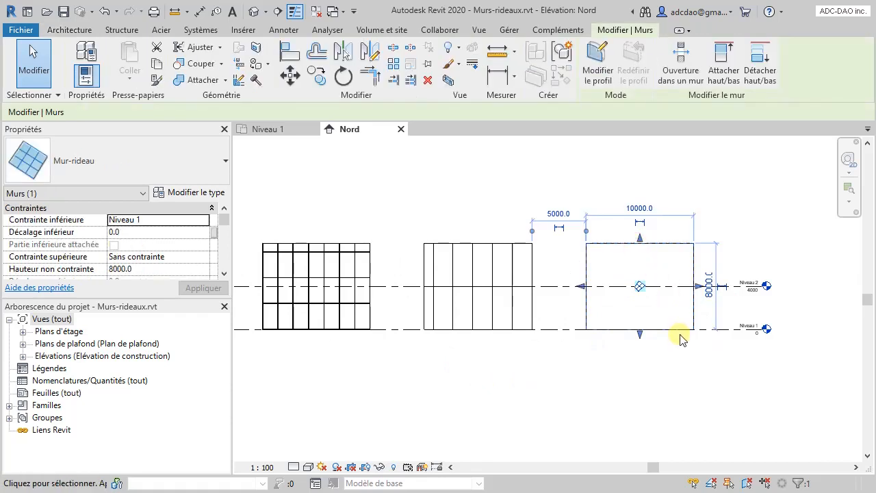
left_click(520, 412)
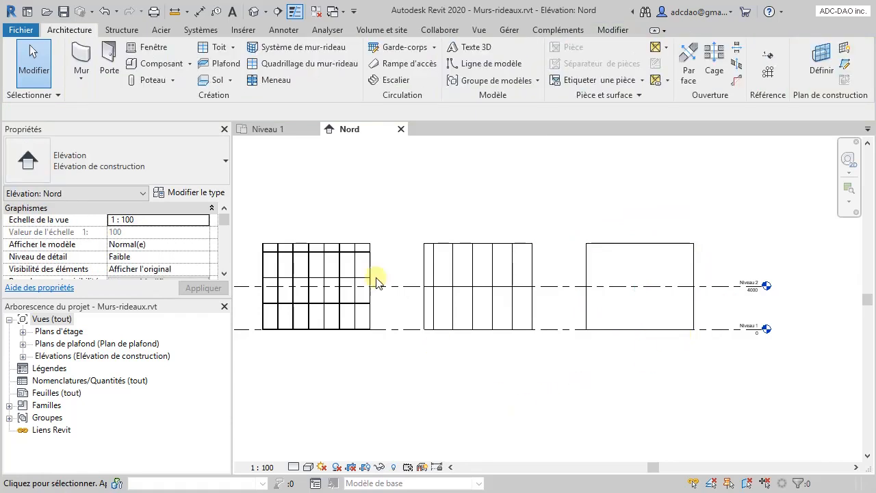
Step: Open the default 3D view and examine the three curtain walls up close from both sides
left_click(261, 12)
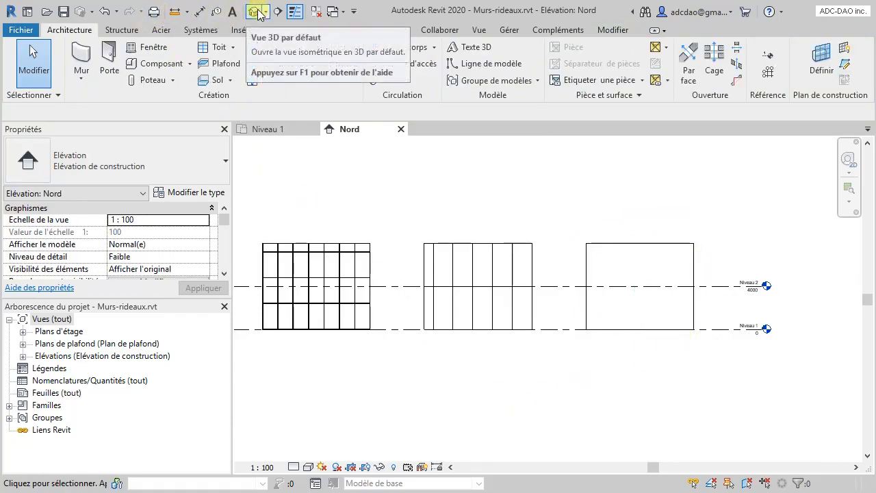
left_click(274, 33)
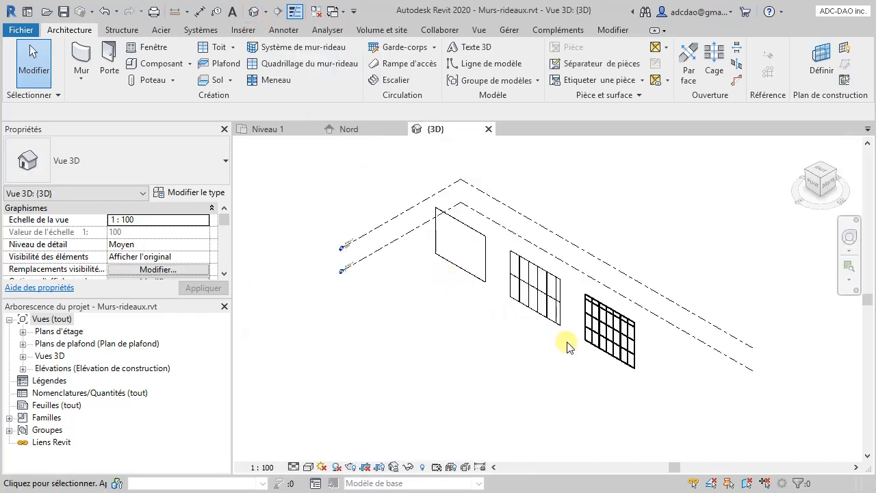
scroll(567, 346, "up", 3)
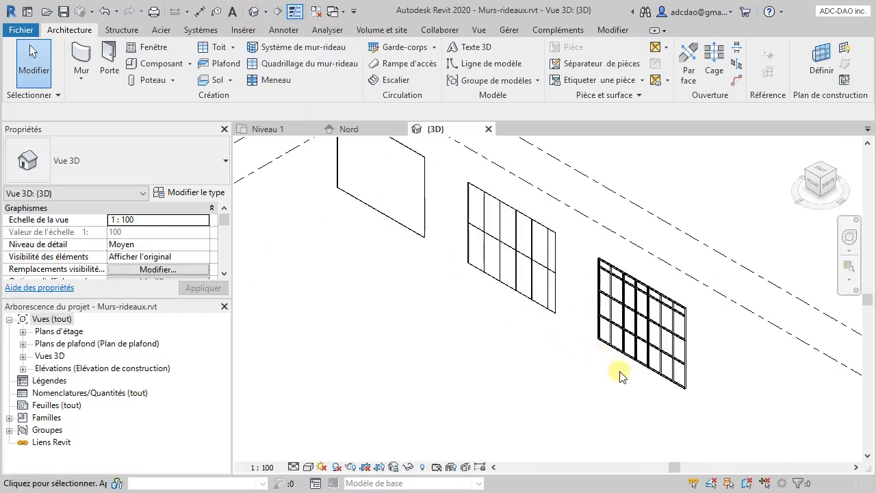
scroll(620, 375, "up", 3)
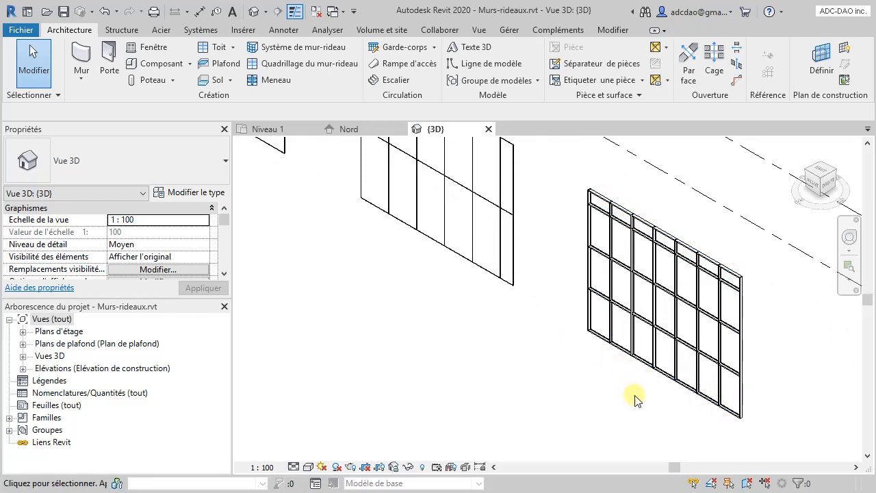
middle_click_drag(681, 403, 531, 400, "shift")
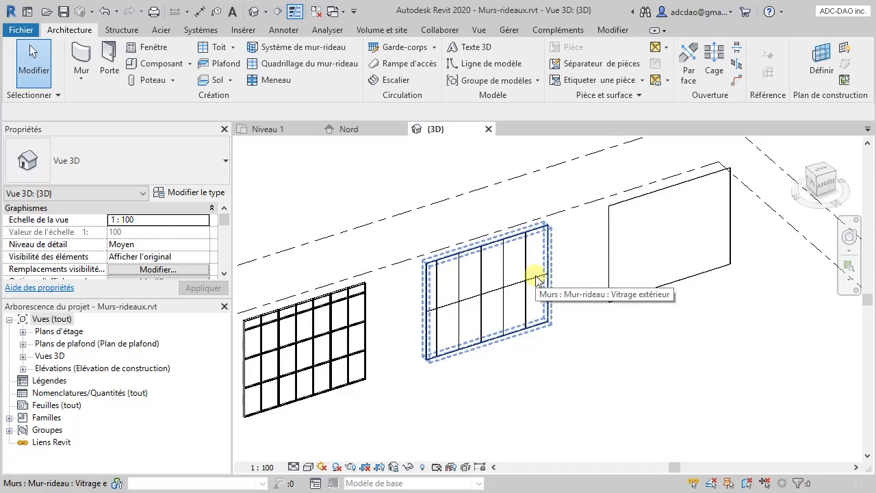
middle_click_drag(401, 378, 485, 360)
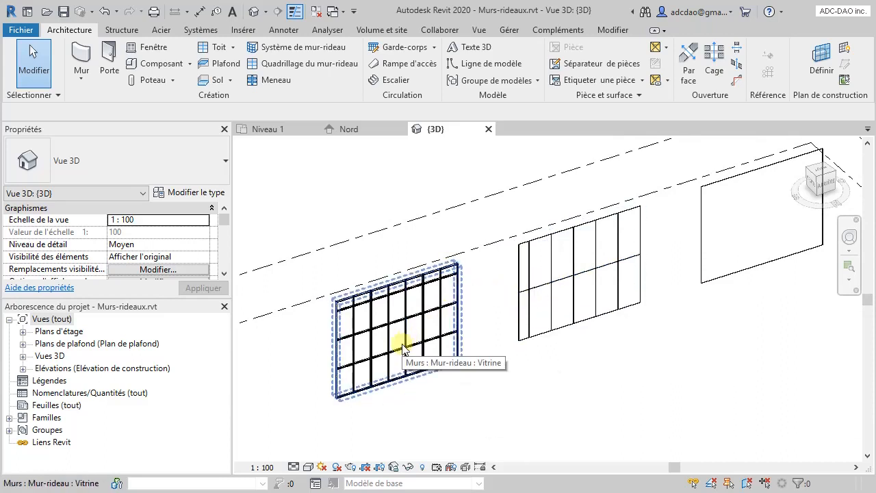
scroll(402, 347, "down", 2)
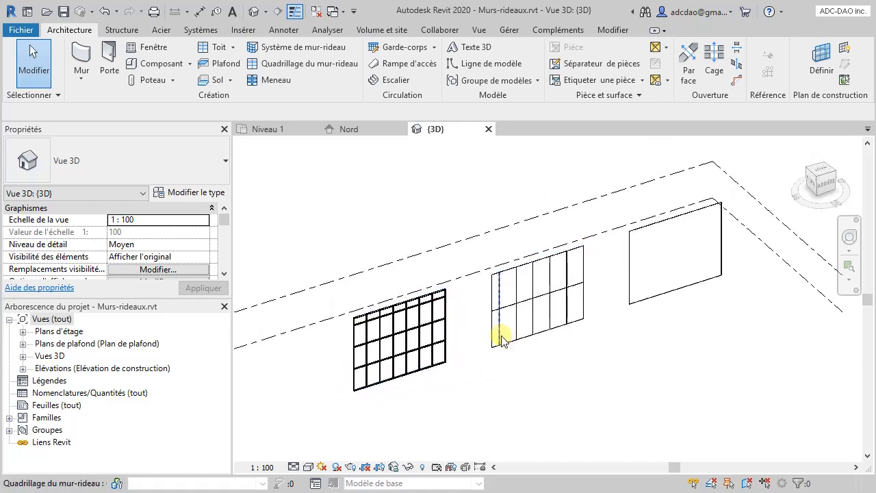
Step: Return to the Nord elevation and frame the Vitrine curtain wall
left_click(348, 128)
scroll(352, 308, "up", 3)
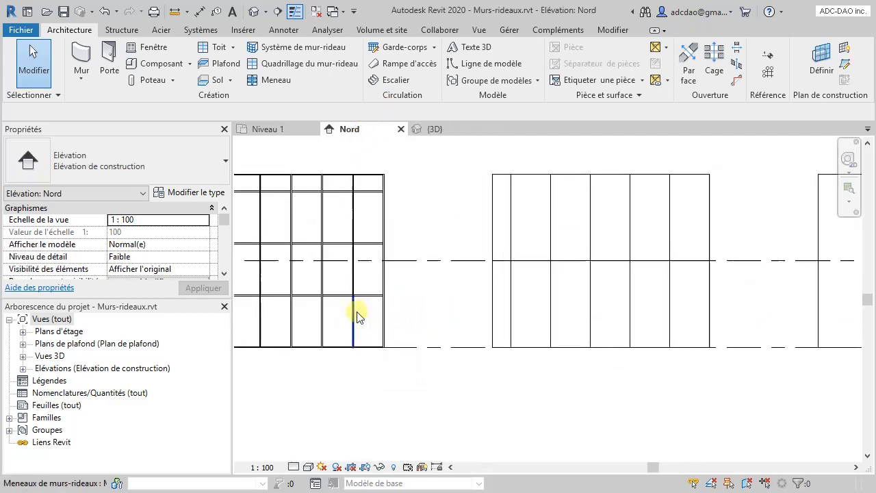
middle_click_drag(427, 335, 552, 343)
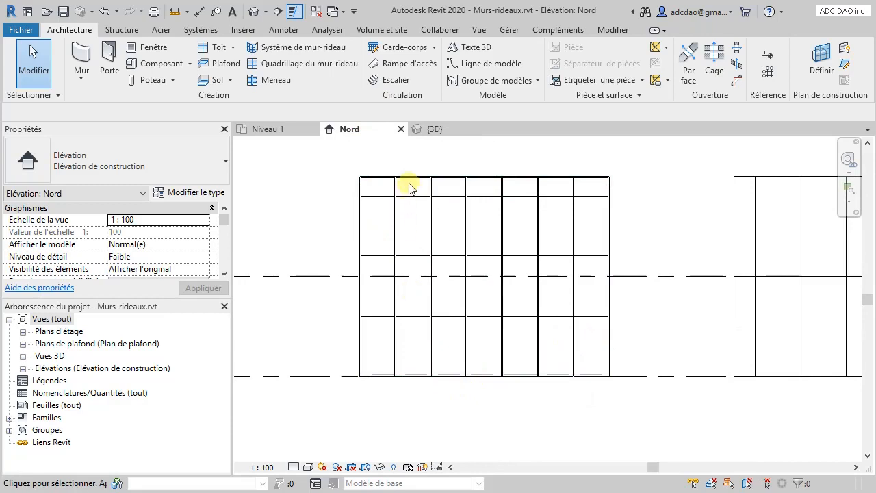
Step: Try constraining the Vitrine wall's top to Niveau 2 with a top offset of -1000, and undo the change
left_click(362, 213)
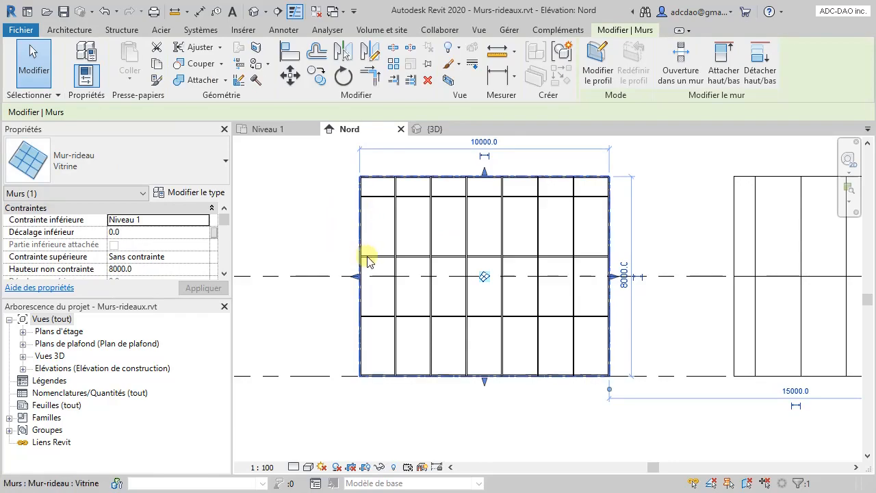
middle_click_drag(366, 261, 348, 308)
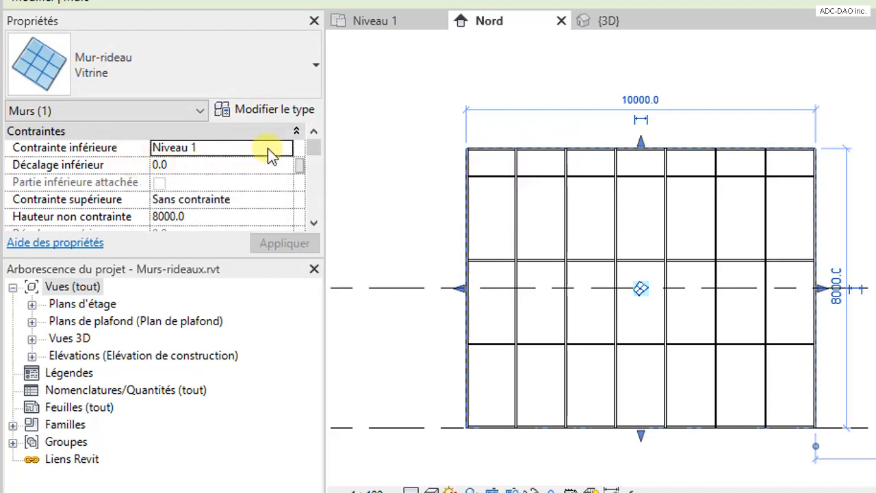
left_click(283, 201)
left_click(241, 248)
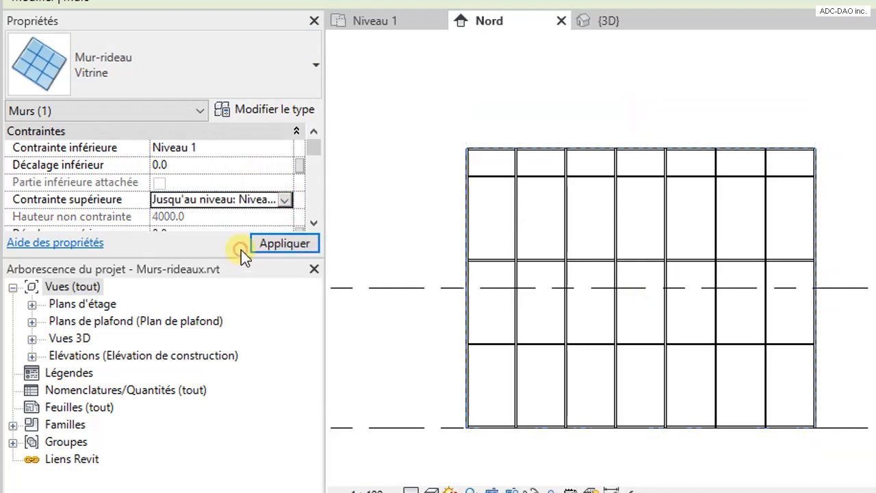
left_click(314, 223)
left_click(313, 223)
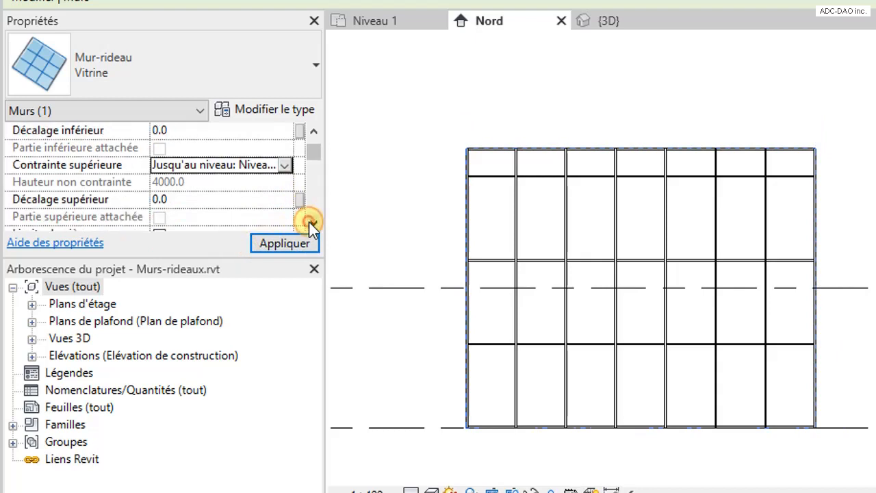
left_click(156, 199)
type("-")
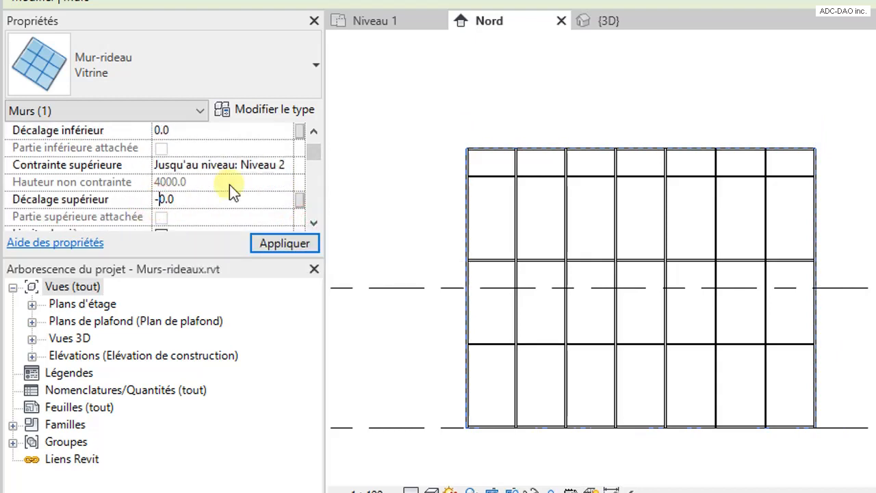
type("100")
key("Return")
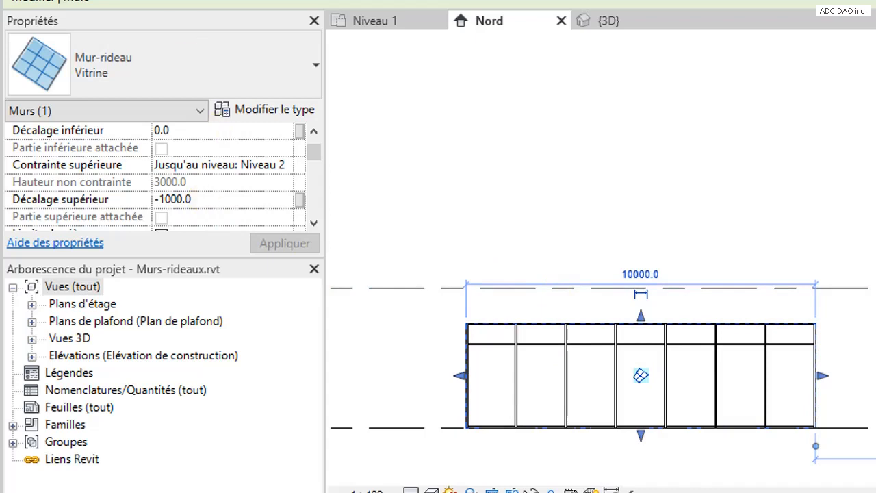
key("ctrl+z")
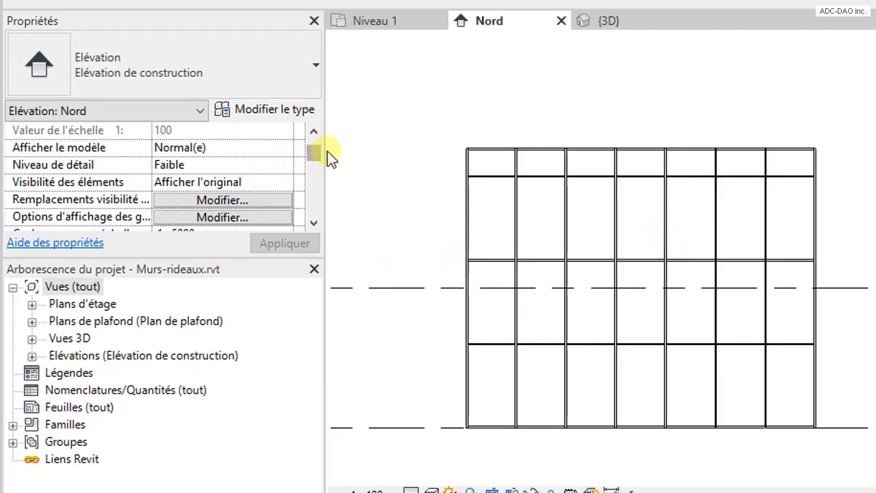
Step: Review the Vitrine wall's instance properties, including its vertical and horizontal grid settings, structure and construction phase
left_click_drag(317, 152, 310, 187)
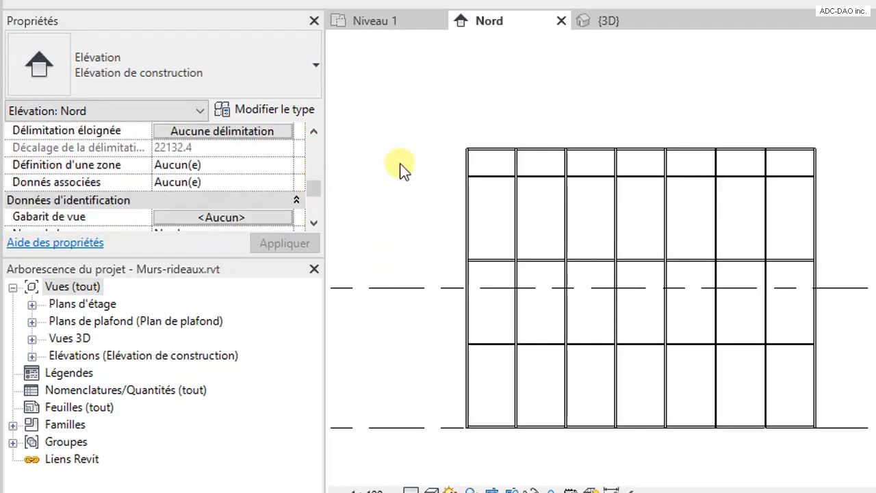
left_click(465, 153)
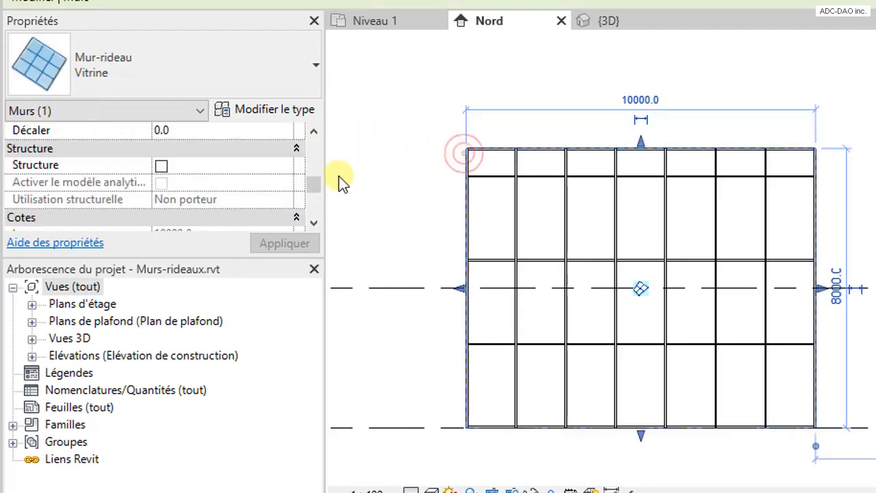
mouse_move(313, 179)
left_mouse_down()
mouse_move(319, 141)
mouse_move(325, 179)
mouse_move(327, 171)
left_mouse_up()
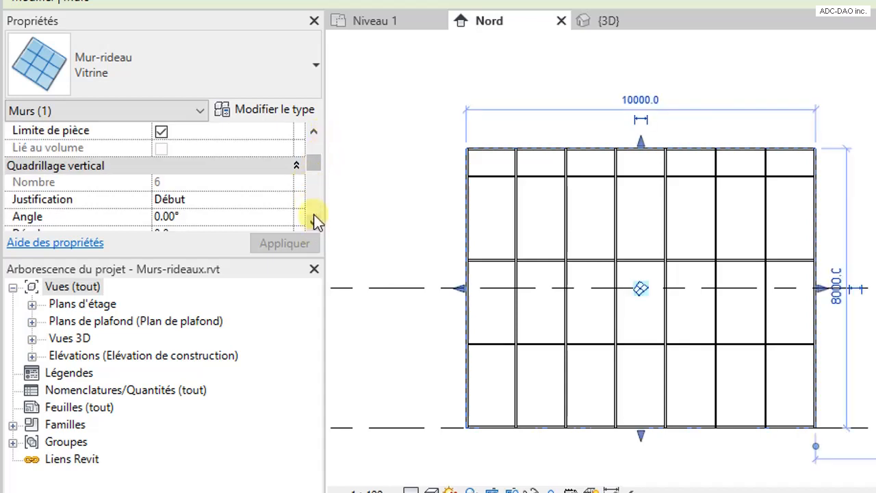
left_click_drag(317, 159, 311, 208)
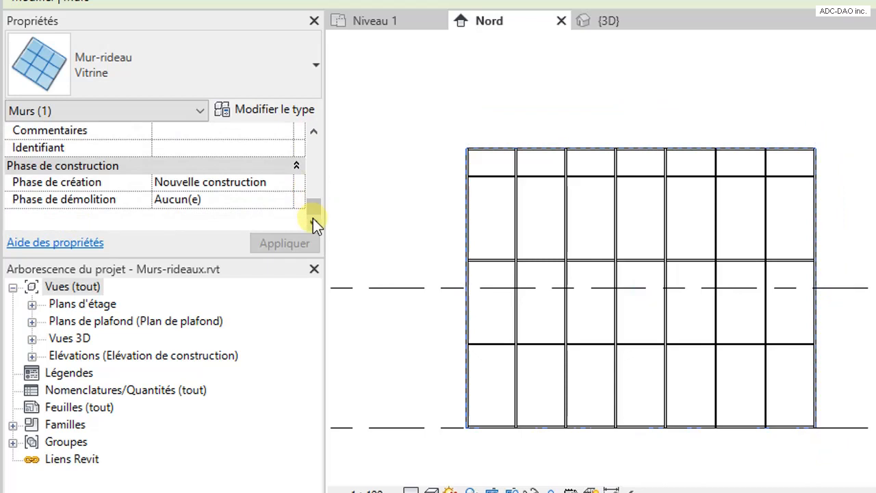
left_click_drag(312, 215, 315, 168)
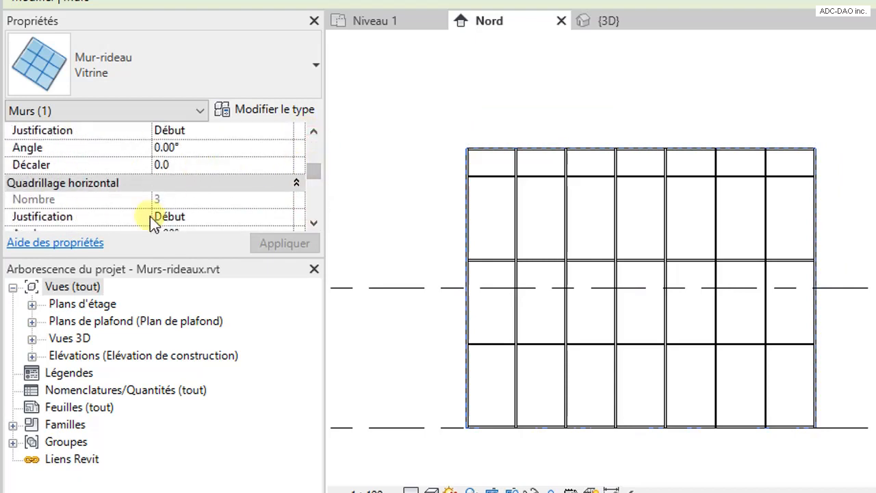
Step: Review the Vitrine type's construction, grid and mullion parameters, including the interior vertical mullion options, and close them without saving changes
left_click(286, 111)
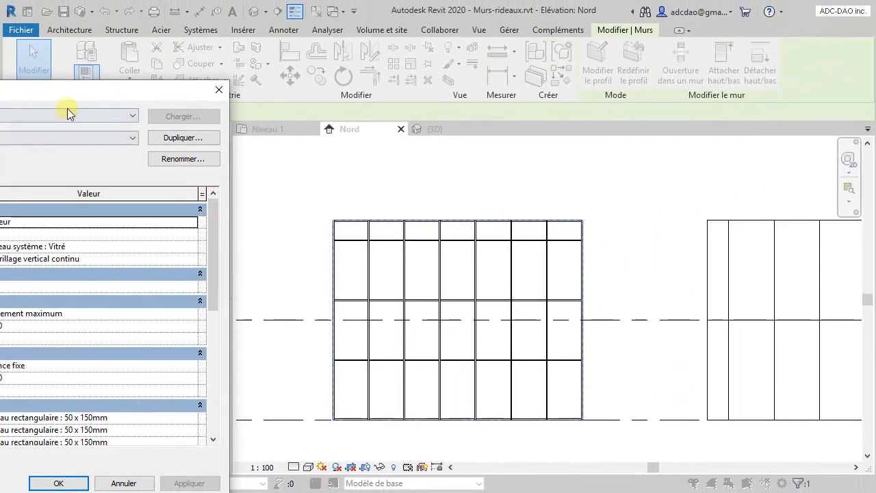
left_click_drag(72, 91, 501, 52)
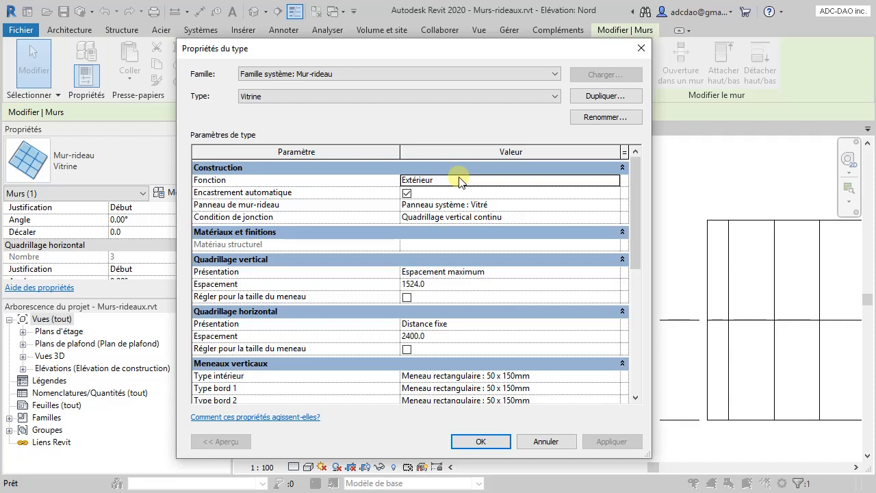
left_click(406, 193)
left_click(407, 193)
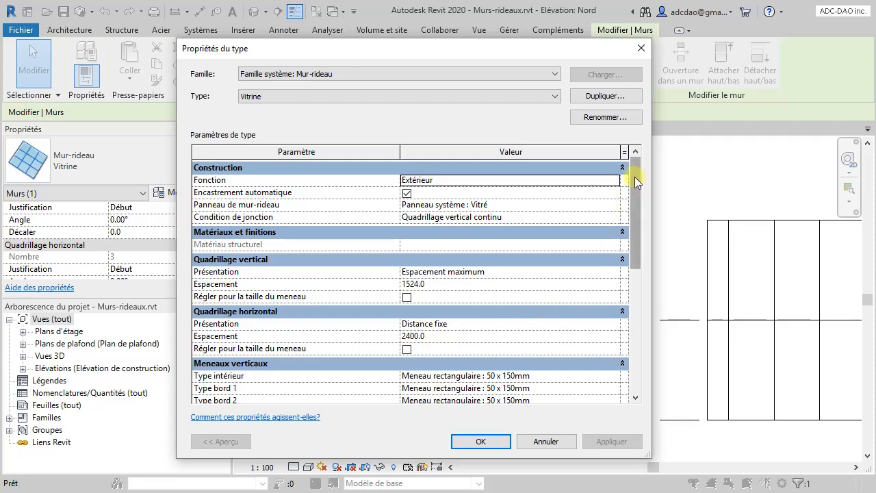
left_click_drag(634, 176, 636, 221)
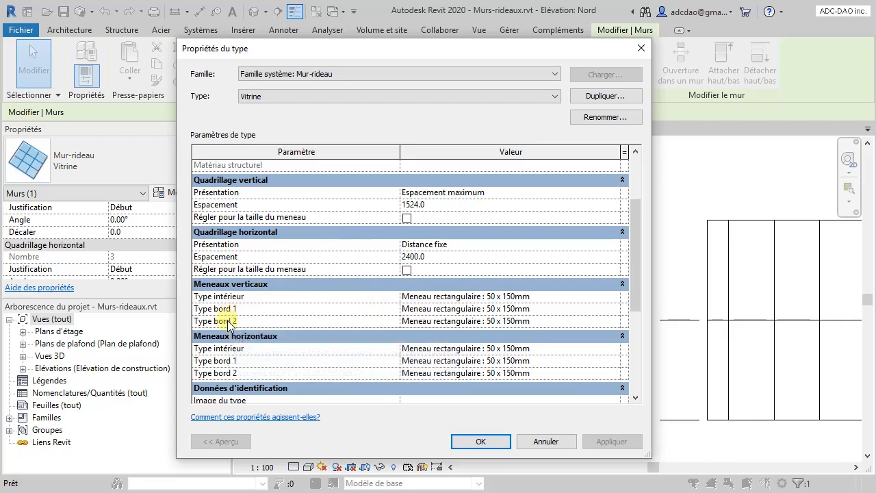
left_click(615, 297)
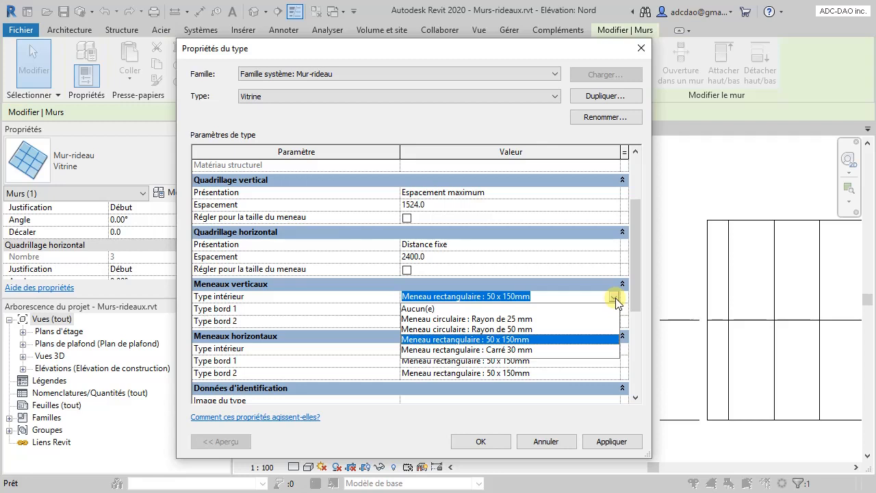
left_click(615, 299)
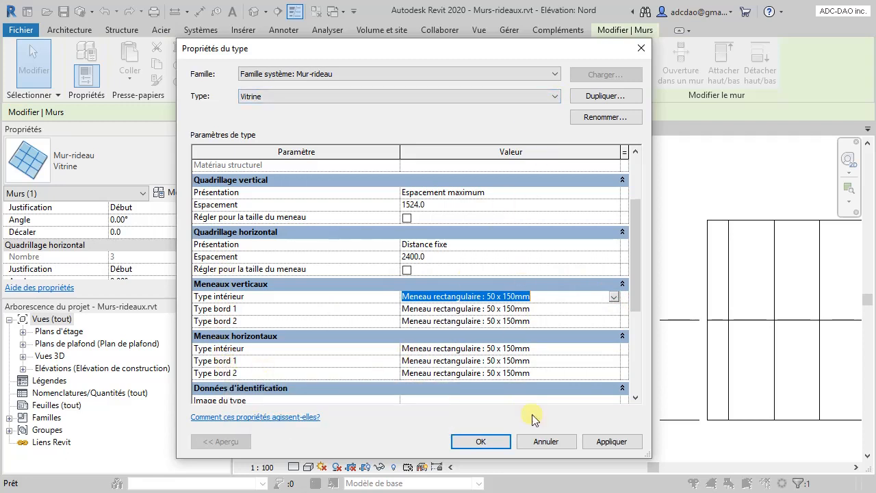
left_click(552, 444)
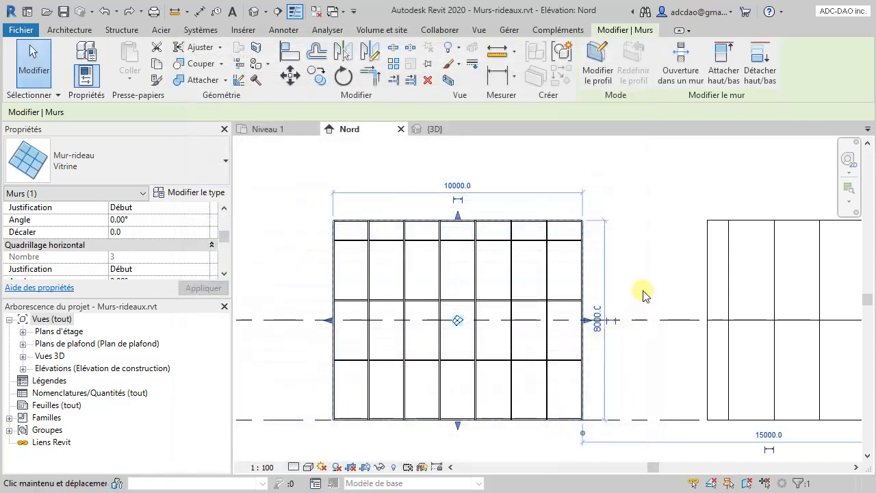
Step: Review the grid spacing and mullion parameters of the Vitrage extérieur type, and close them without changes
middle_click_drag(641, 294, 513, 284)
left_click(494, 267)
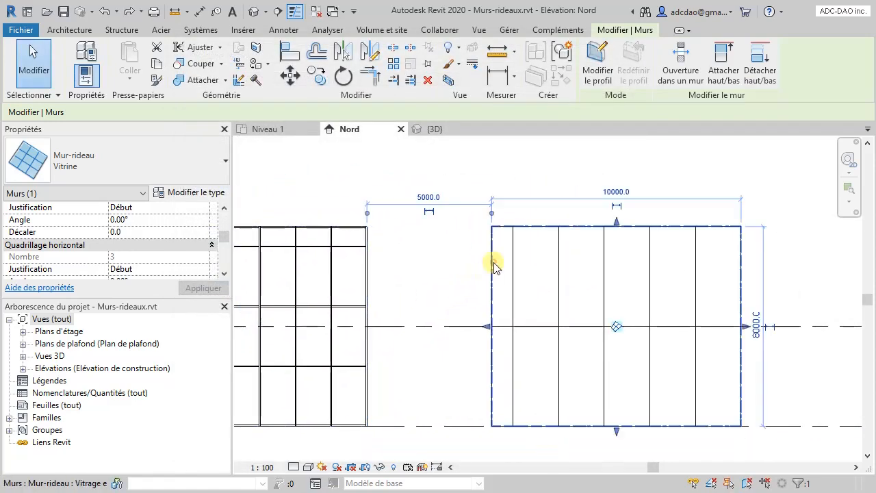
left_click(190, 195)
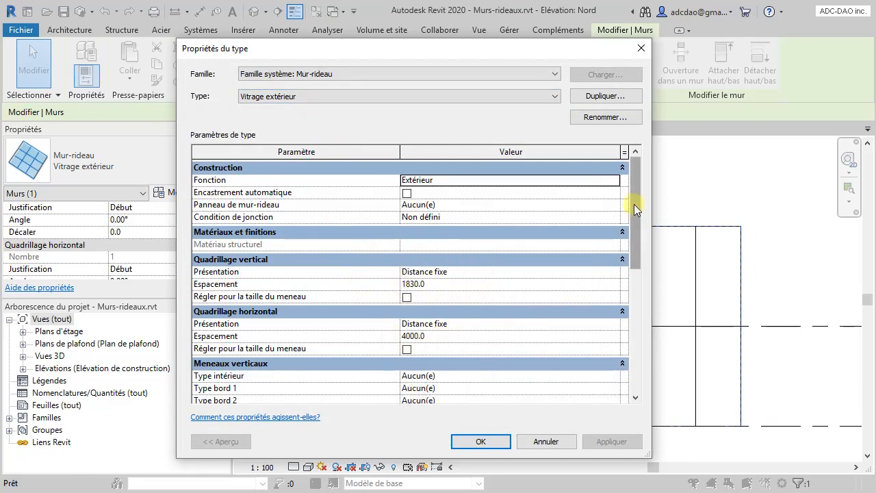
left_click_drag(635, 204, 644, 286)
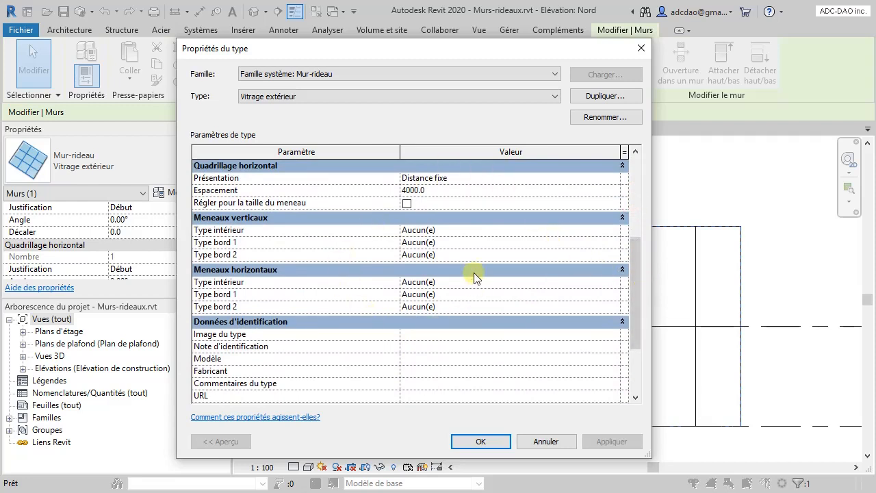
left_click(542, 441)
Step: Review the construction, grid and mullion parameters of the plain Mur-rideau wall's type, and close them without changes
middle_click_drag(572, 309, 301, 327)
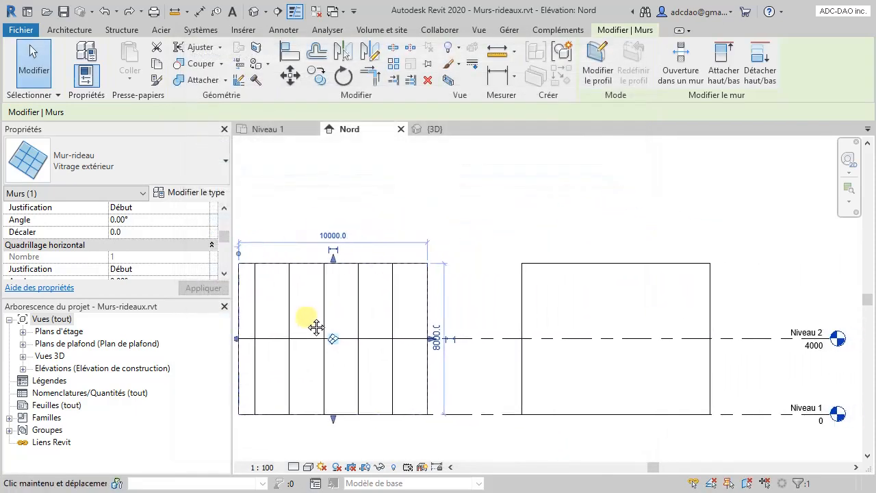
left_click(522, 297)
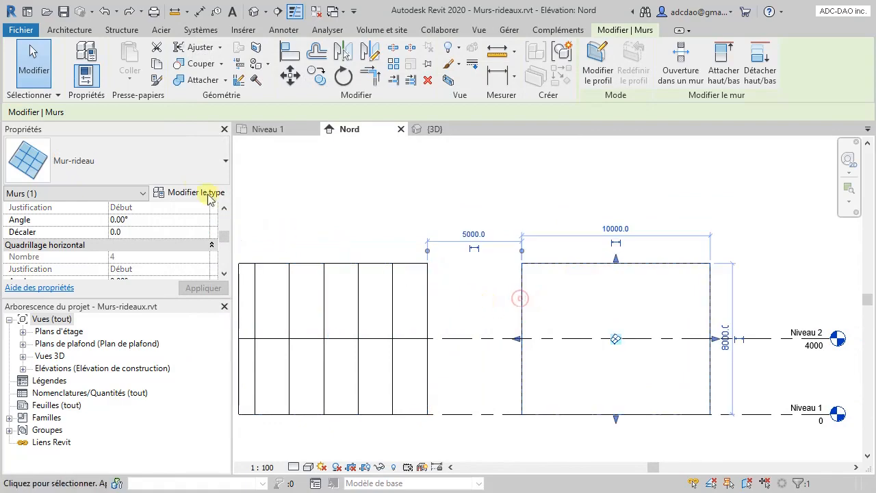
left_click(199, 194)
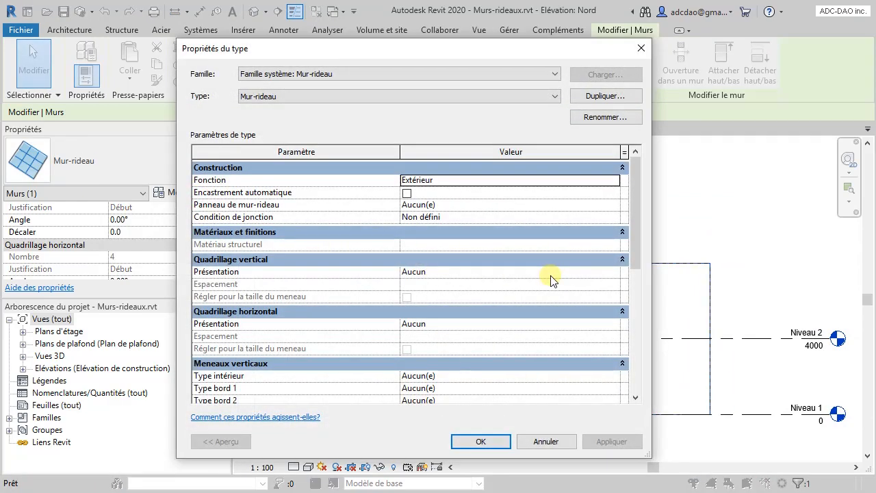
mouse_move(631, 182)
left_mouse_down()
mouse_move(638, 226)
mouse_move(638, 193)
left_mouse_up()
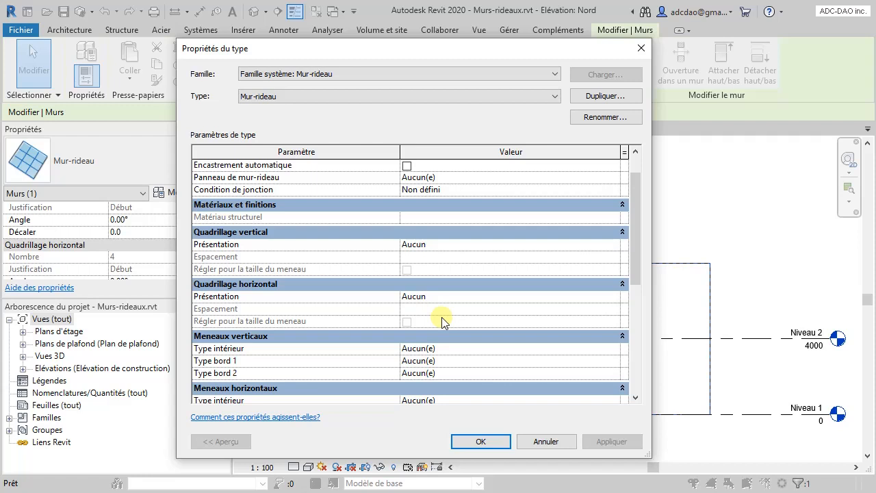
left_click(555, 441)
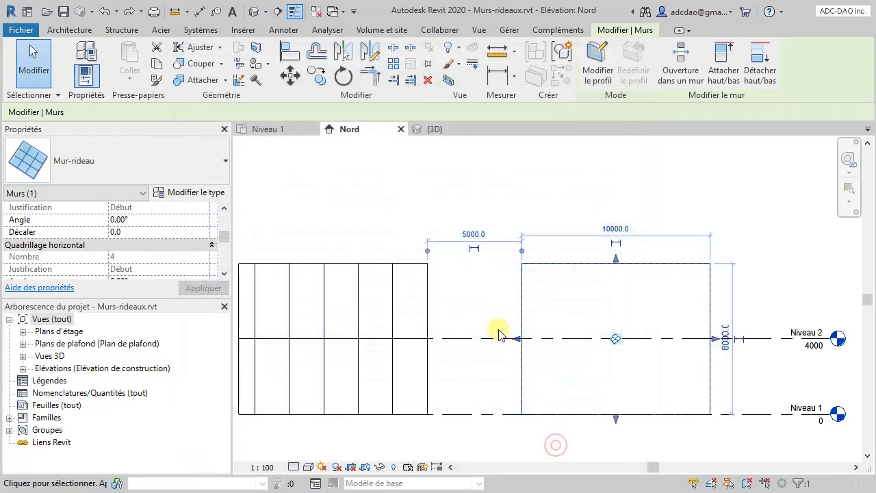
Step: Set the vertical grid spacing of the Vitrage extérieur curtain wall type to 1000
scroll(500, 336, "down", 2)
middle_click_drag(504, 336, 575, 297)
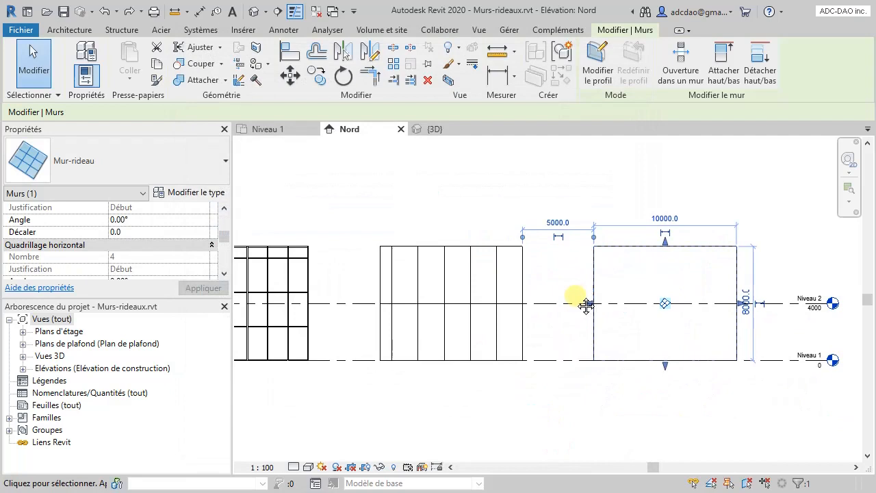
left_click(525, 292)
scroll(512, 295, "up", 3)
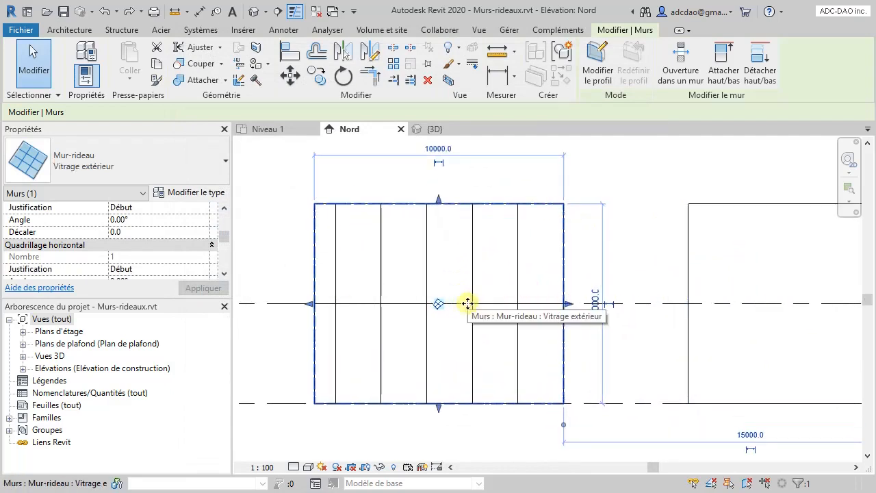
left_click(186, 196)
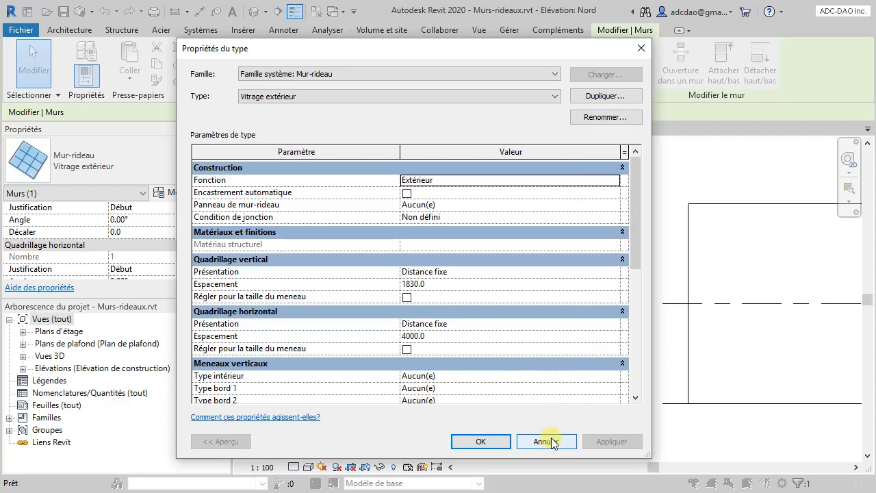
left_click(455, 285)
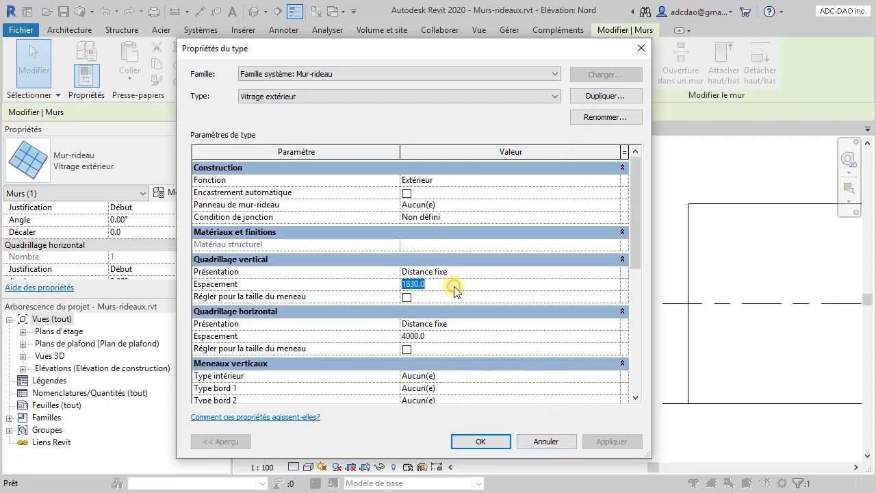
type("10")
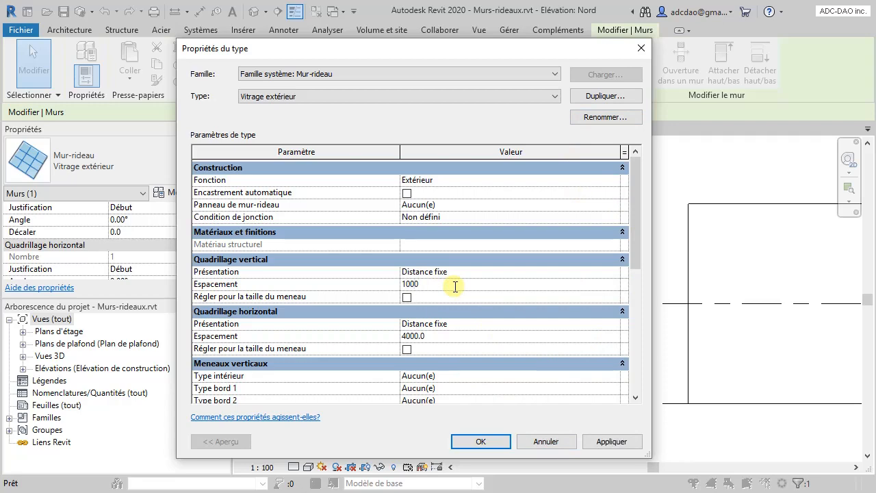
left_click(481, 441)
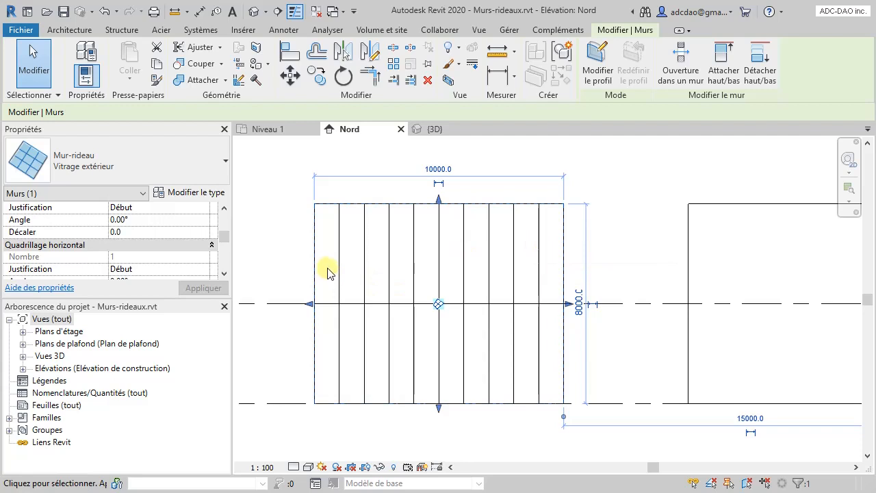
Step: Set the Vitrage extérieur wall's length to 10500 mm
left_click(441, 172)
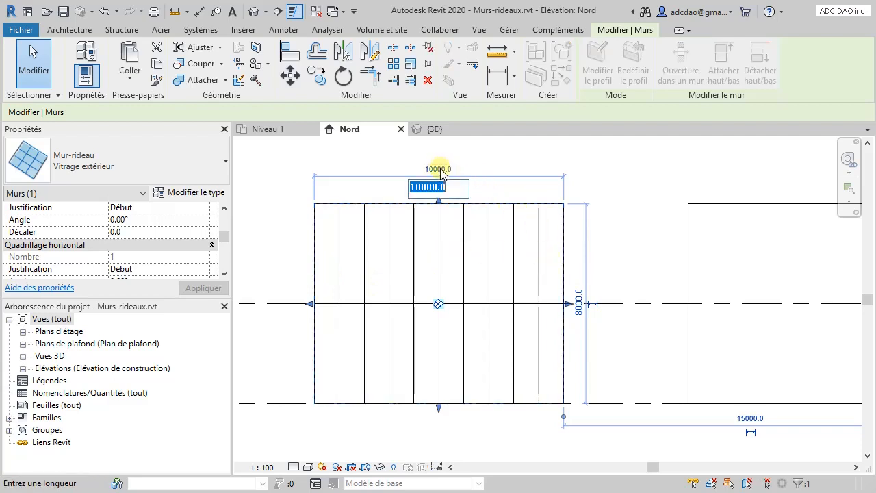
type("10")
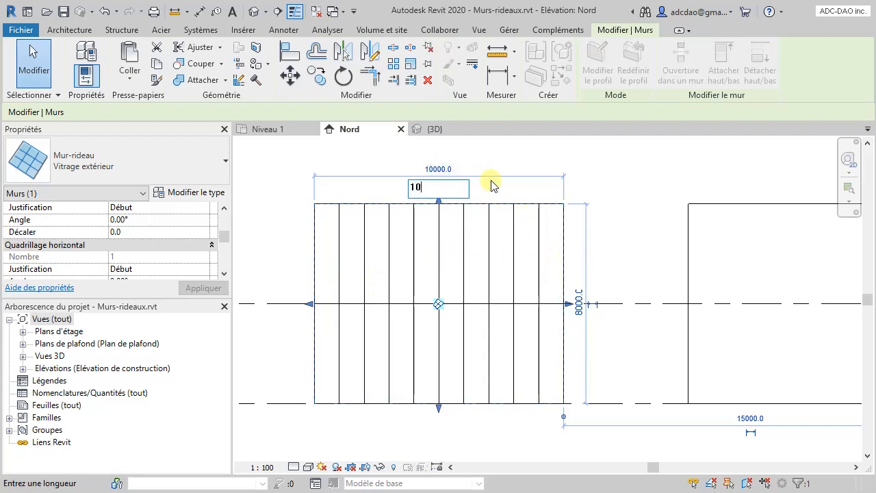
type("500")
key("Return")
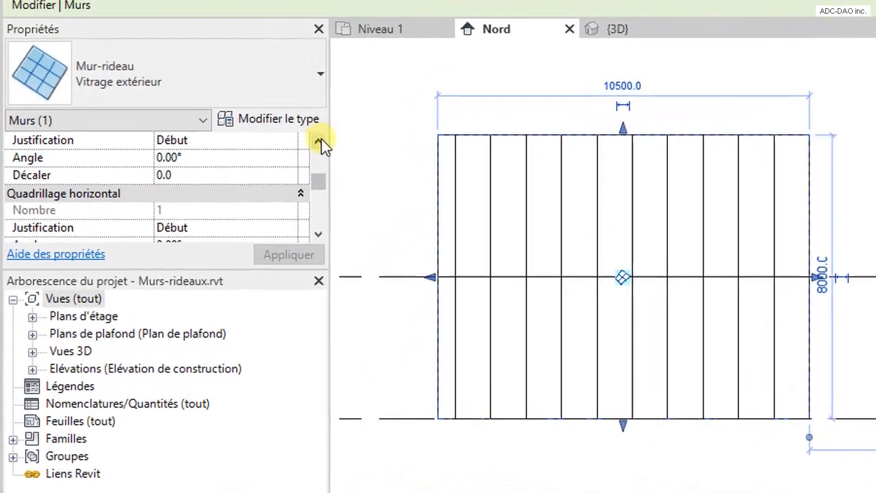
Step: Set the Vitrage extérieur wall's vertical grid justification to Fin
left_click(224, 207)
left_click(224, 208)
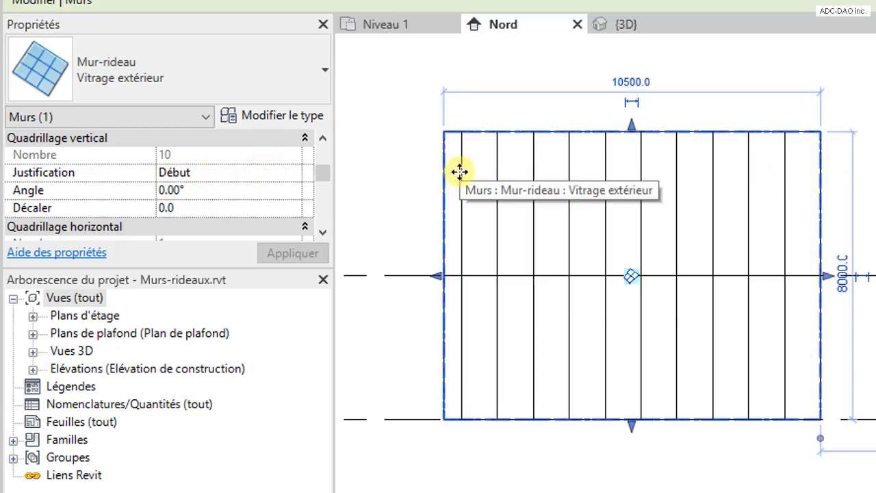
left_click(290, 176)
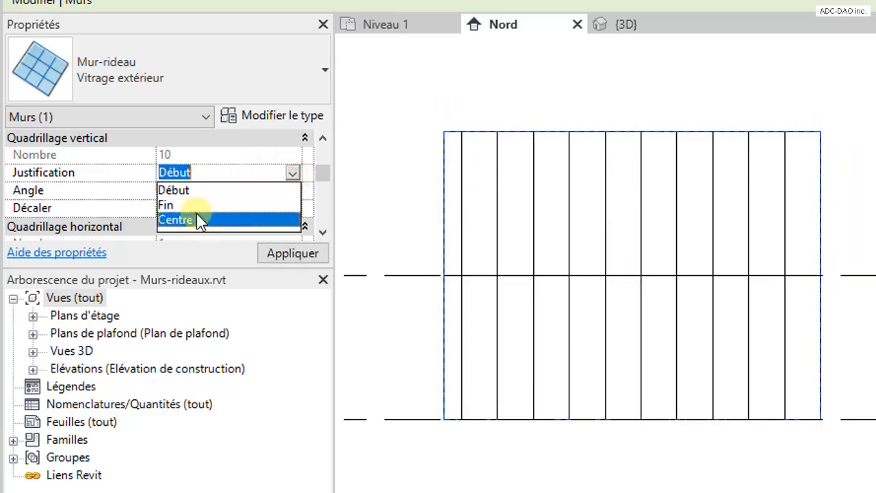
left_click(201, 220)
left_click(293, 173)
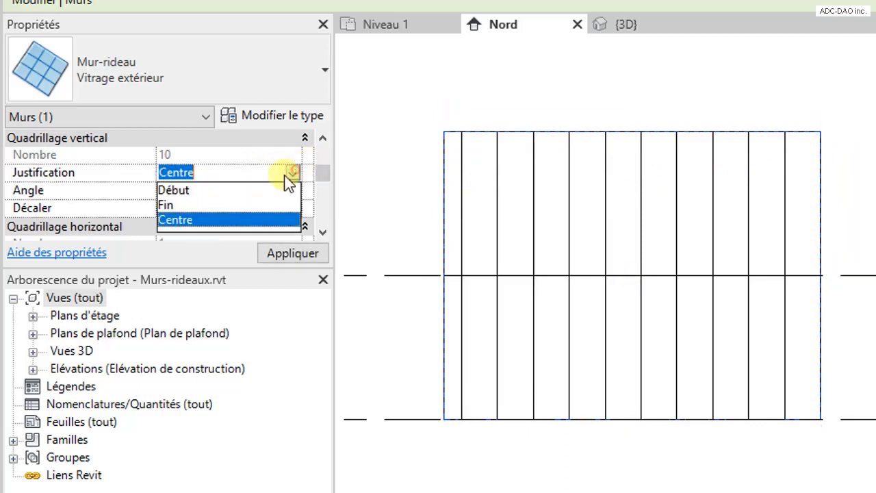
left_click(239, 206)
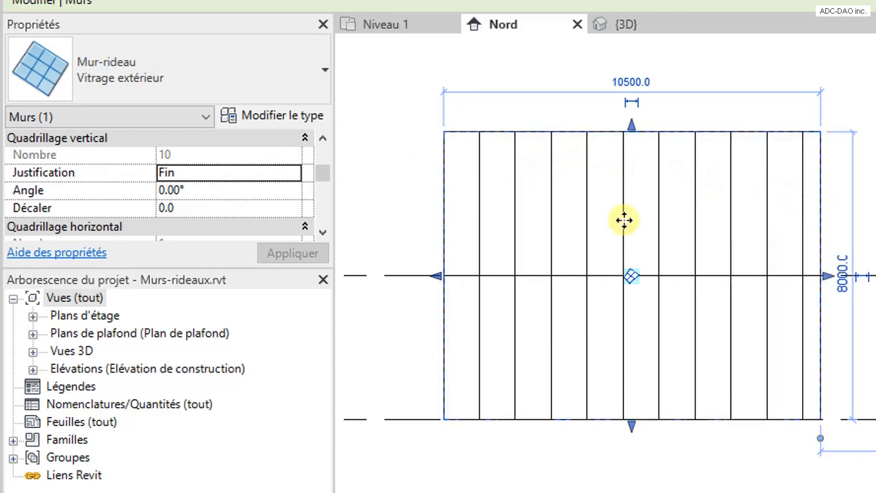
Step: Set the Vitrage extérieur wall's vertical grid justification to Centre
left_click(294, 173)
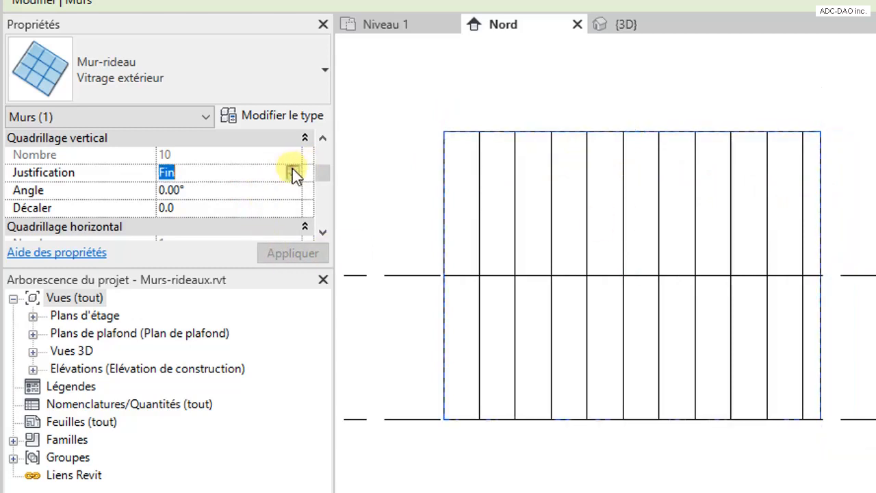
left_click(293, 173)
left_click(189, 217)
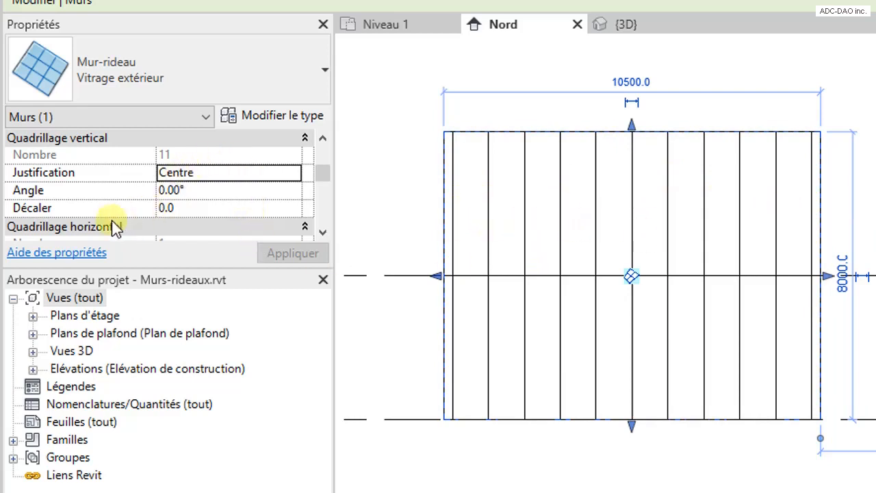
Step: Set the wall's vertical grid justification to Début with an offset (Décaler) of 250
left_click(293, 176)
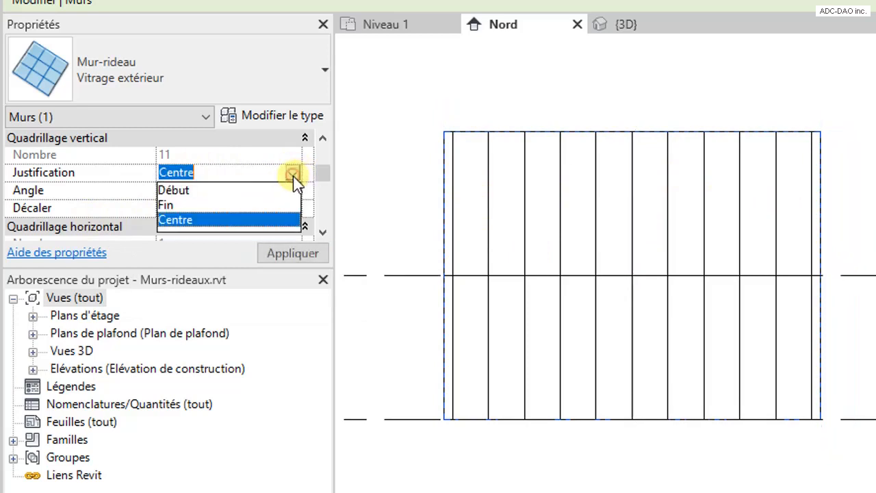
left_click(202, 190)
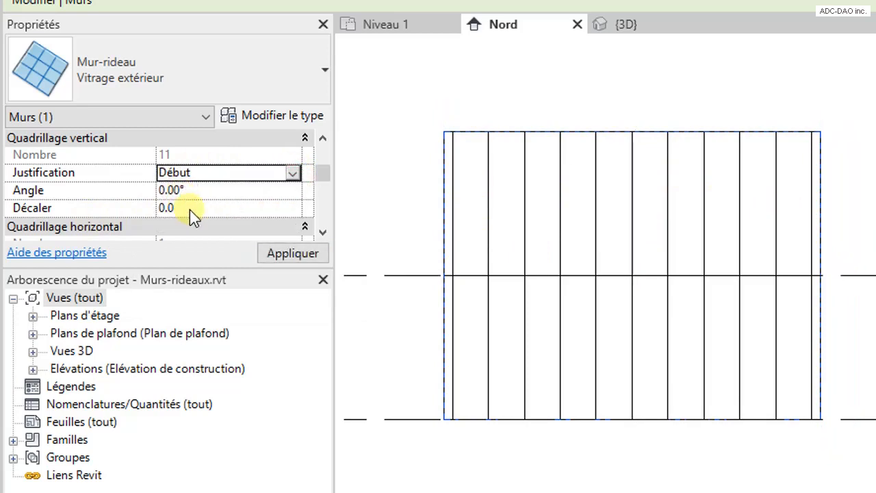
left_click(191, 210)
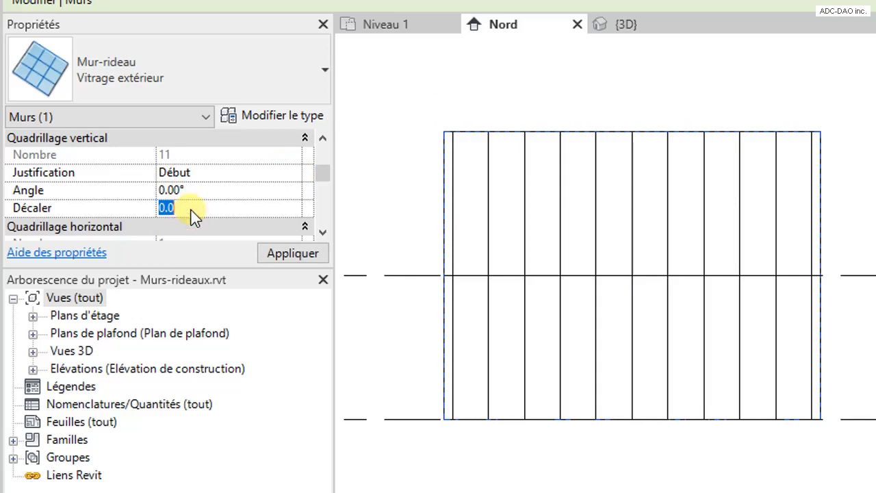
type("250")
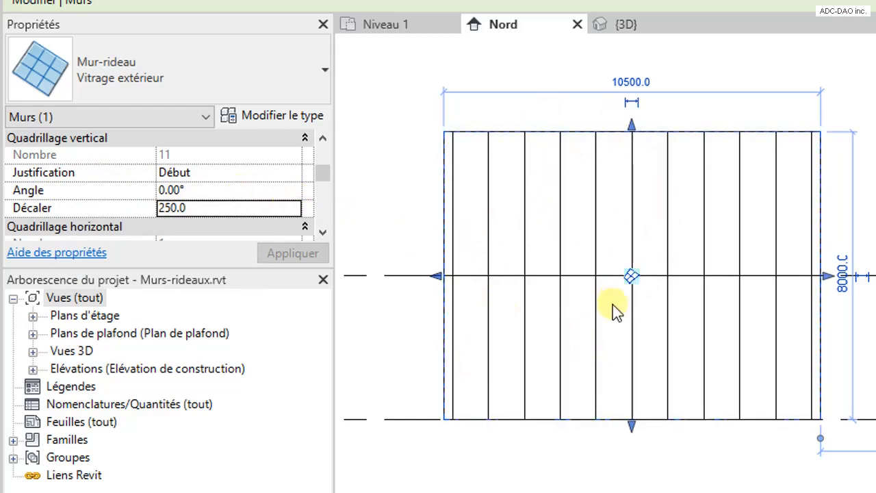
Step: Try a 15° angle on the Vitrage extérieur wall's vertical grid, and reset the angle to 0°
left_click(205, 191)
type("15")
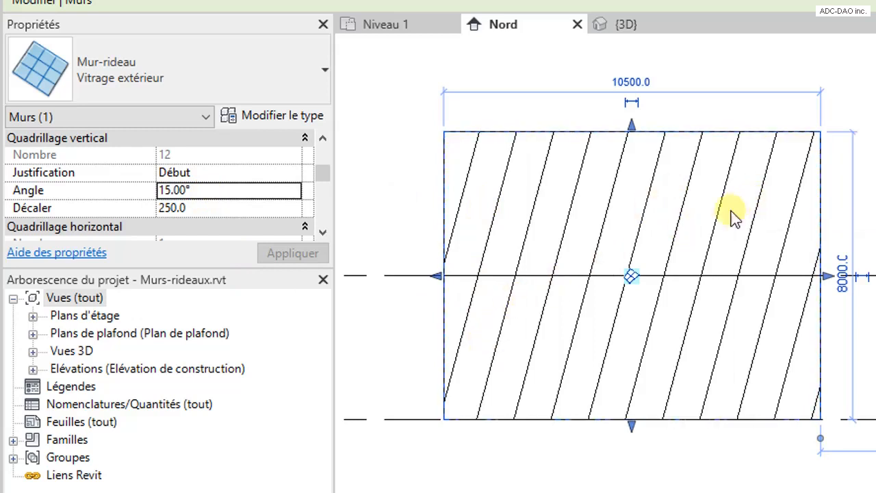
left_click(195, 192)
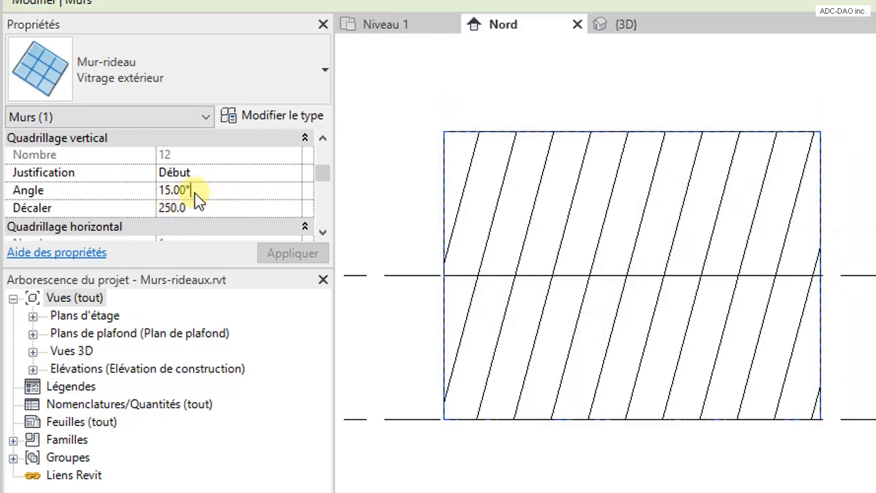
double_click(194, 192)
type("0")
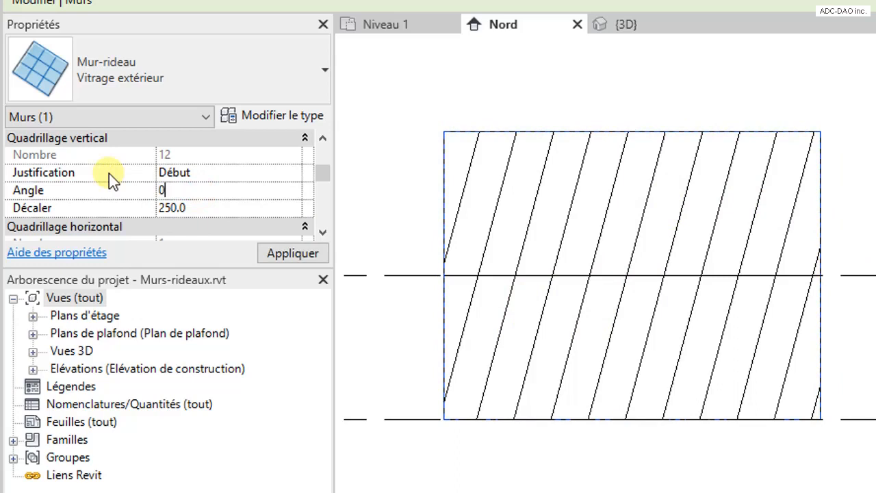
key("Return")
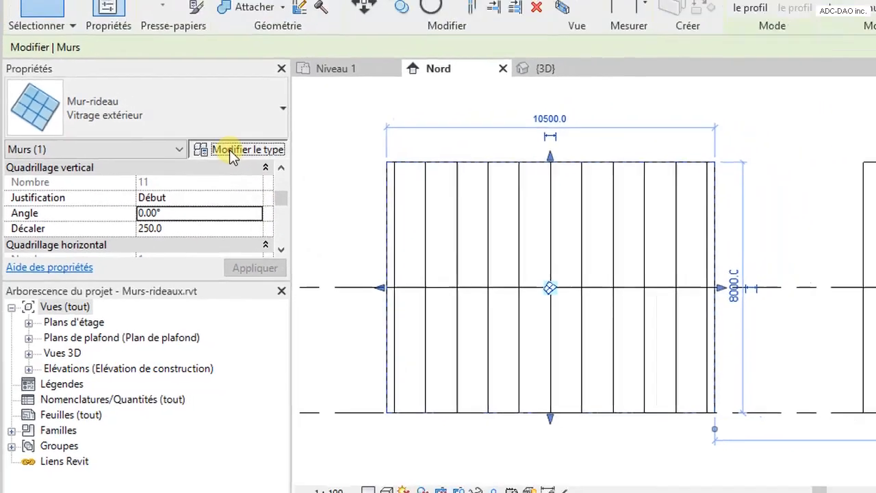
Step: Change the vertical grid layout of the Vitrage extérieur type to Nombre Fixe
left_click(264, 117)
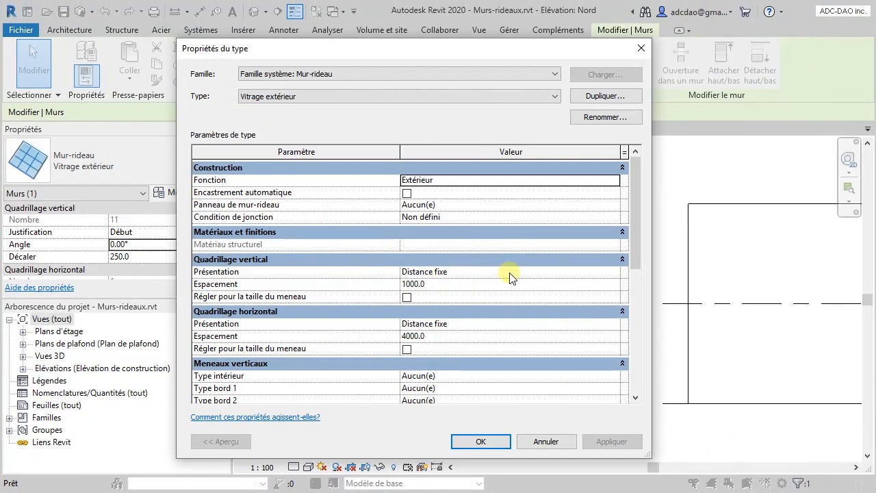
left_click(612, 275)
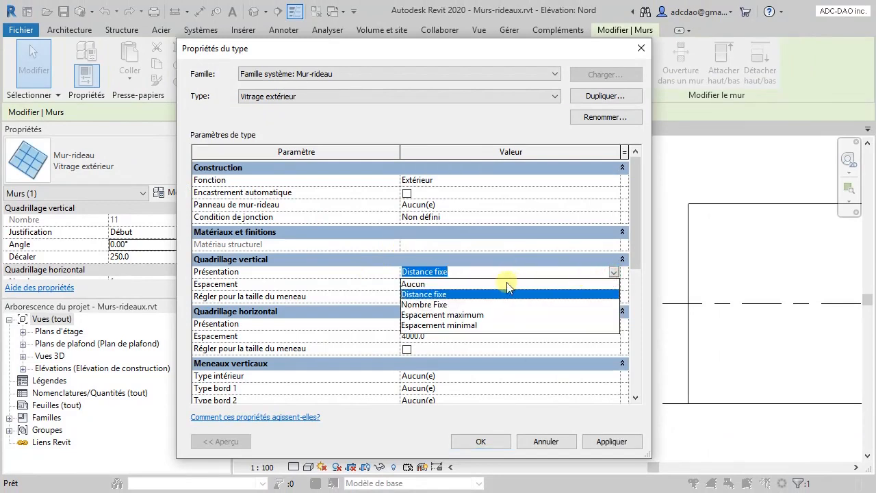
left_click(433, 305)
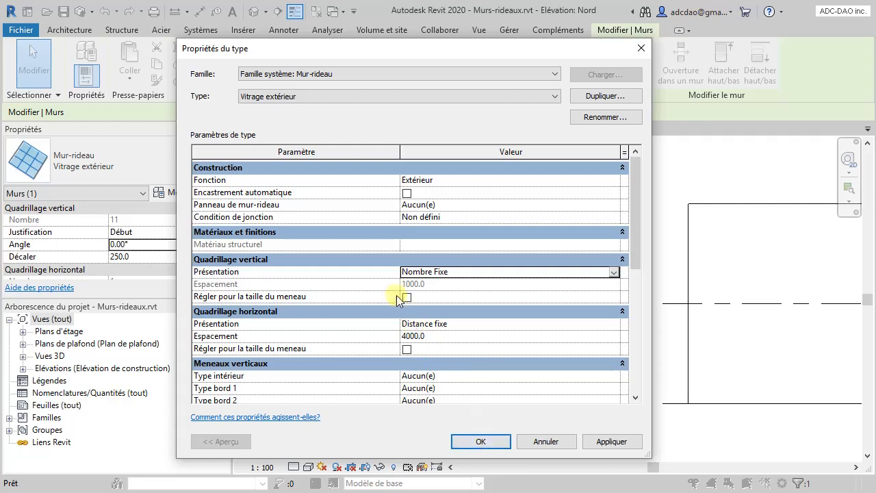
left_click(498, 441)
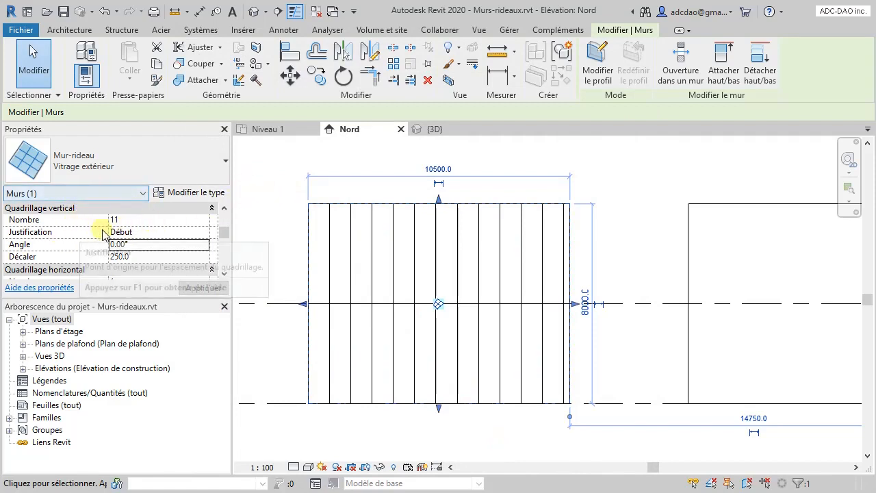
Step: Set the number of vertical grid lines on the Vitrage extérieur wall to 4
left_click(130, 221)
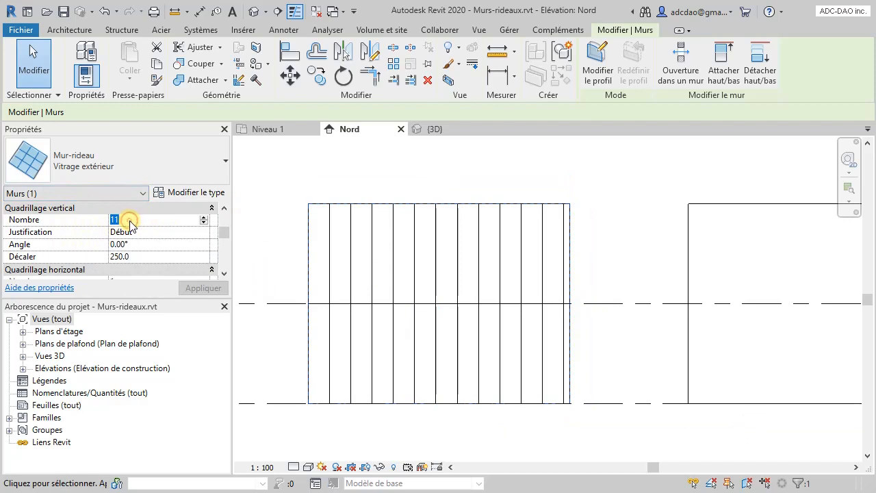
type("4")
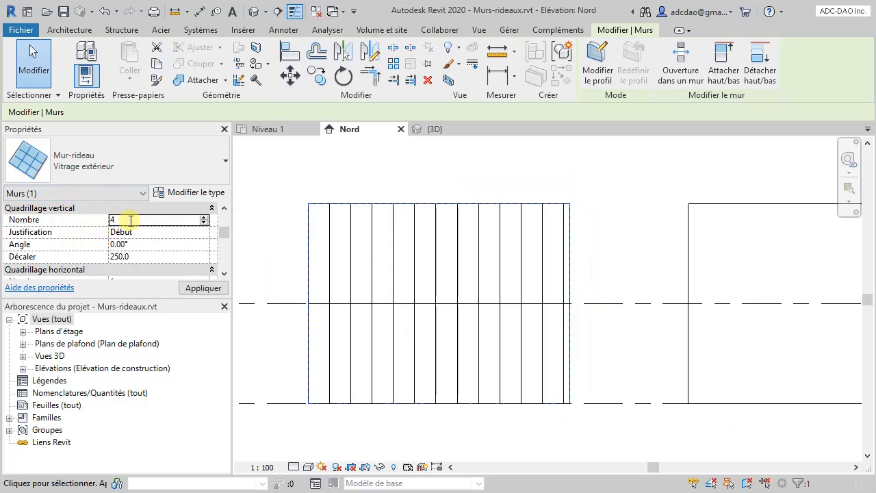
mouse_move(308, 251)
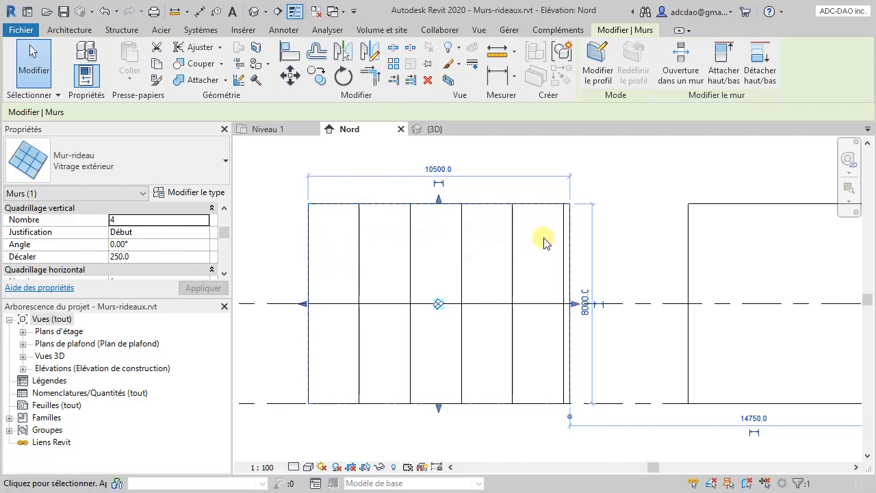
Step: Set the Vitrage extérieur wall's vertical grid offset (Décaler) to 0 and the wall's length to 10000
left_click(149, 256)
type("0")
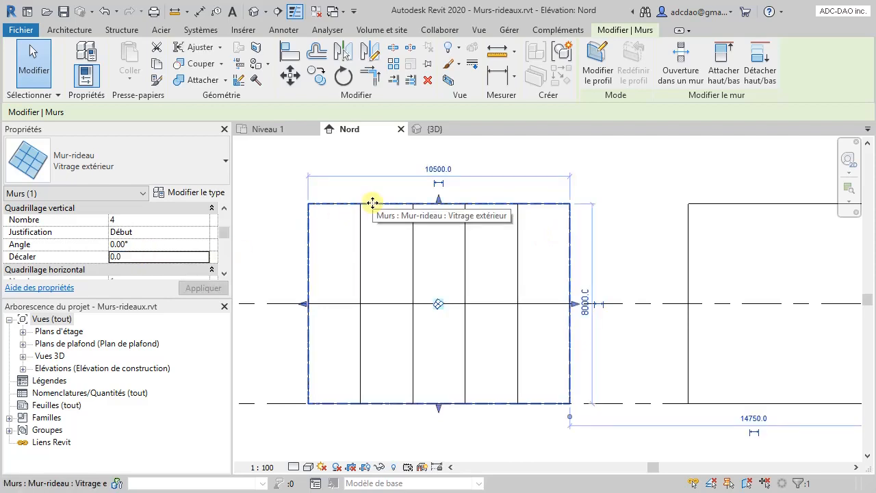
left_click(439, 170)
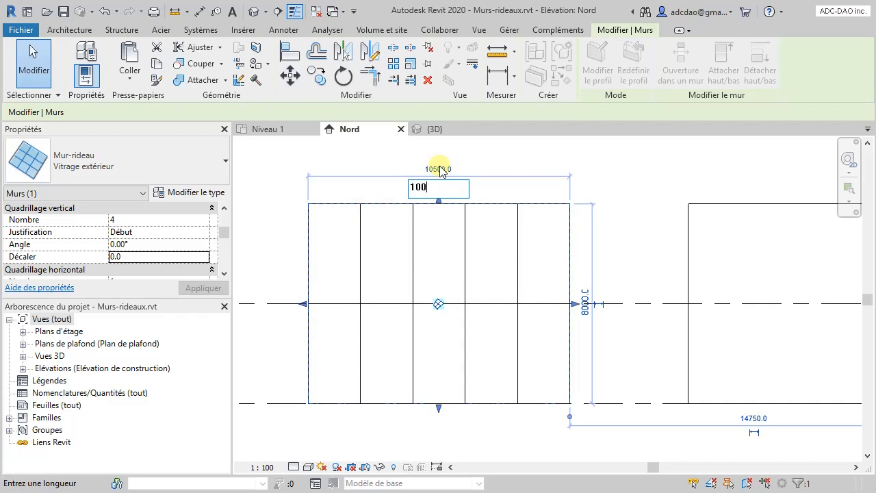
key("Return")
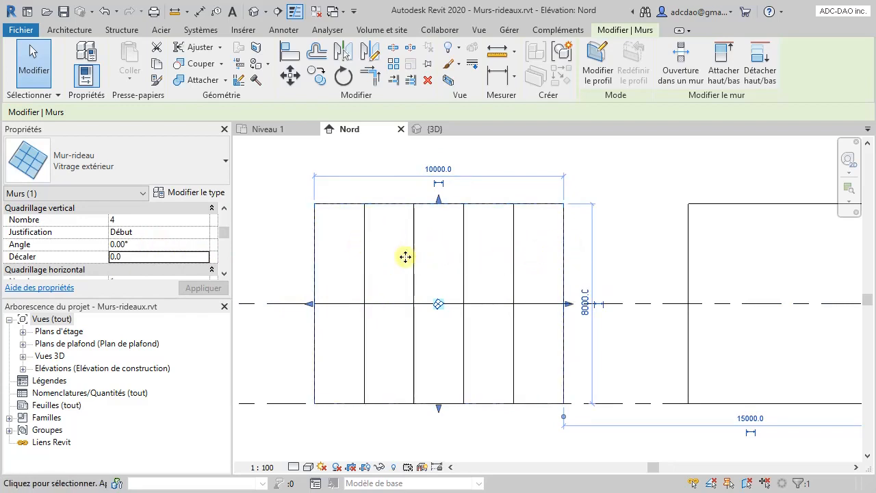
Step: Try 5 vertical grid lines on the Vitrage extérieur wall, and set the number back to 4
left_click(173, 219)
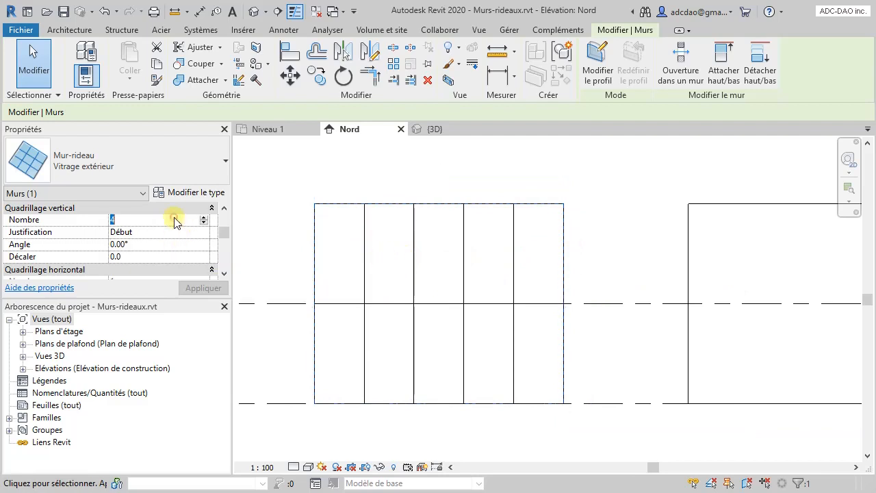
type("5")
key("Return")
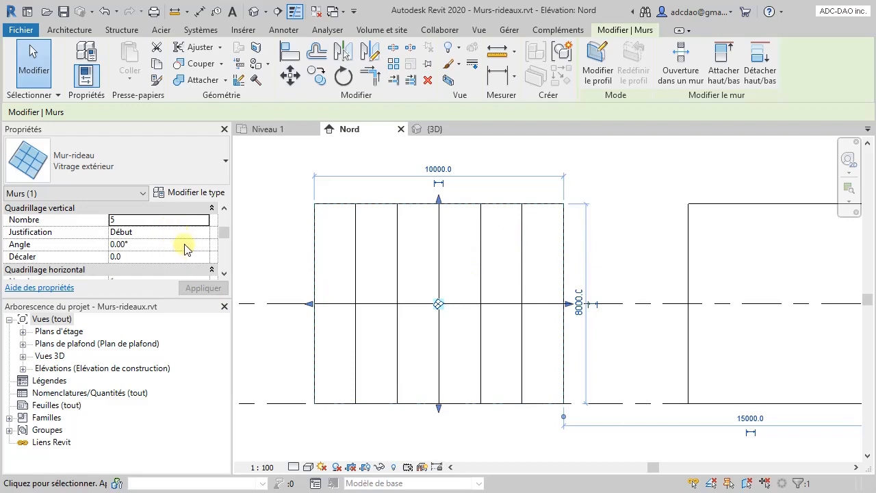
left_click(155, 261)
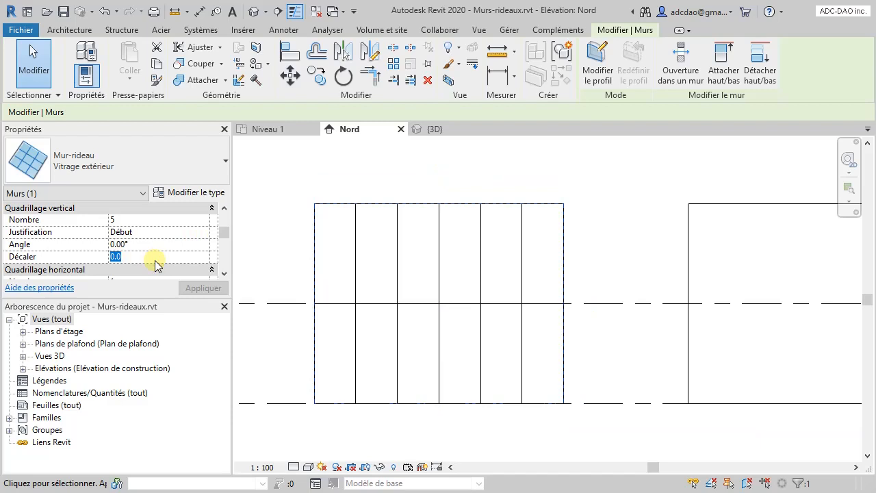
left_click(144, 222)
type("4")
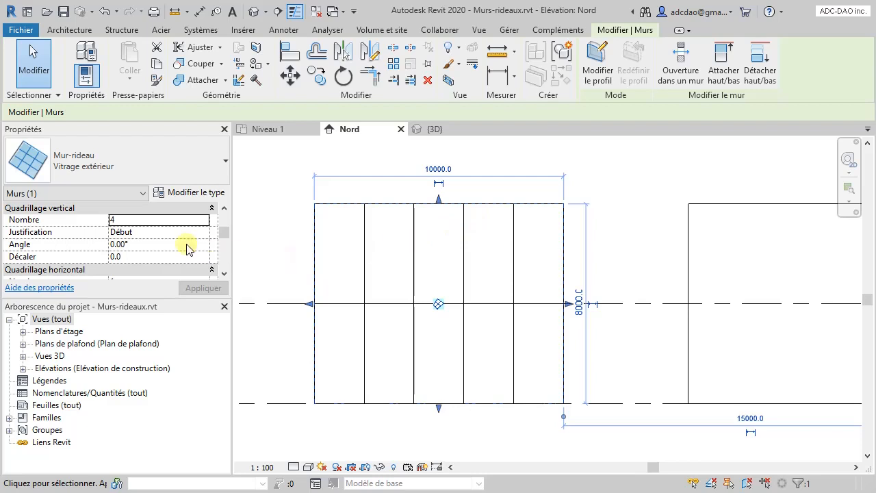
Step: Set the wall's vertical grid offset (Décaler) to 500
left_click(129, 258)
double_click(129, 259)
type("500")
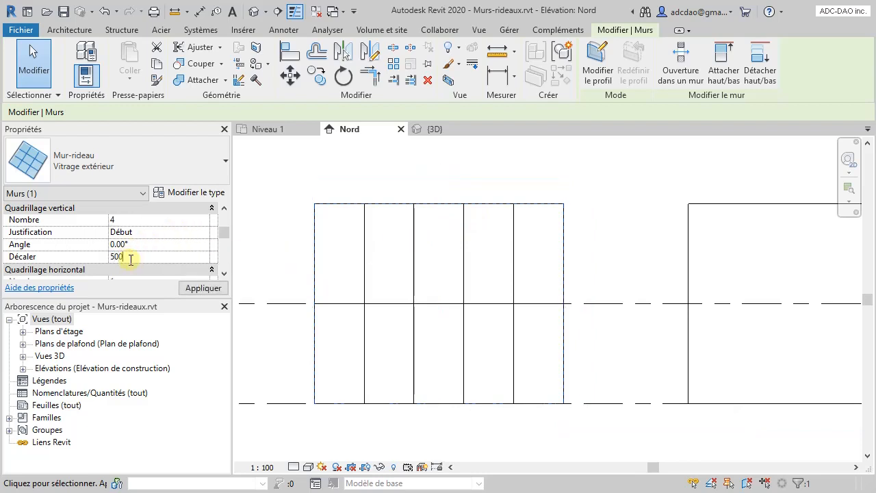
key("Return")
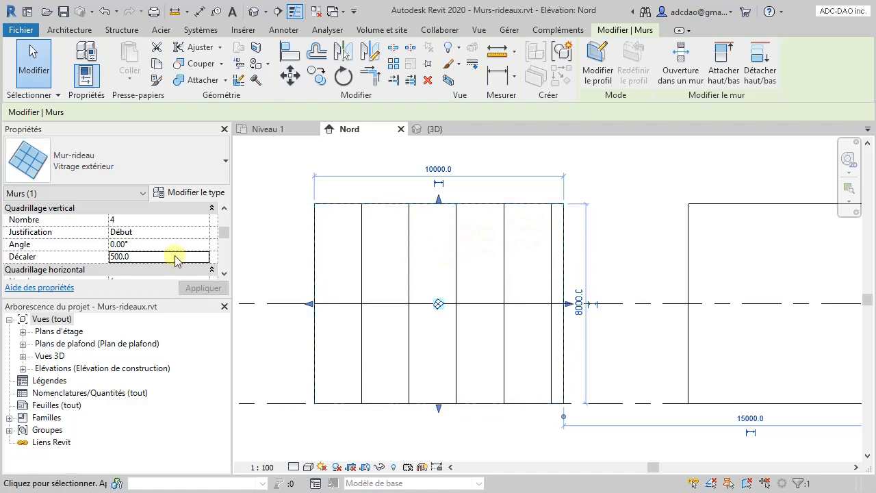
Step: Try the Centre justification on the wall's vertical grid, and change the justification to Fin
left_click(203, 234)
left_click(203, 234)
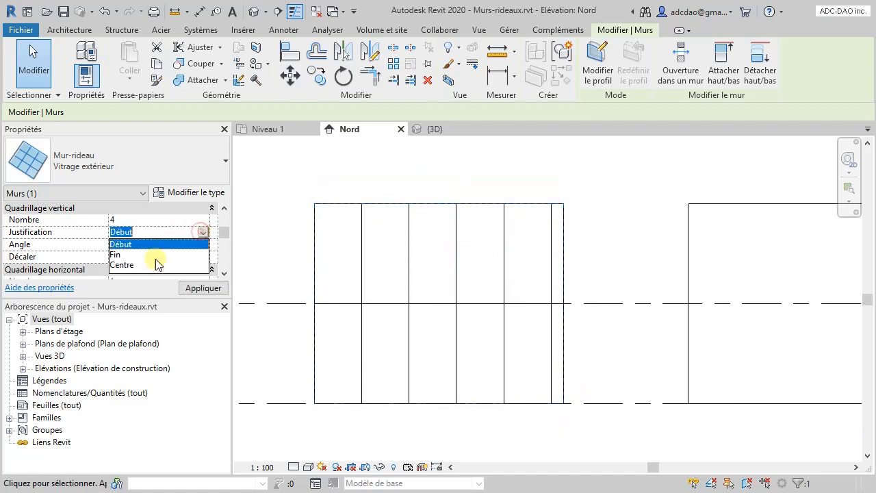
left_click(134, 263)
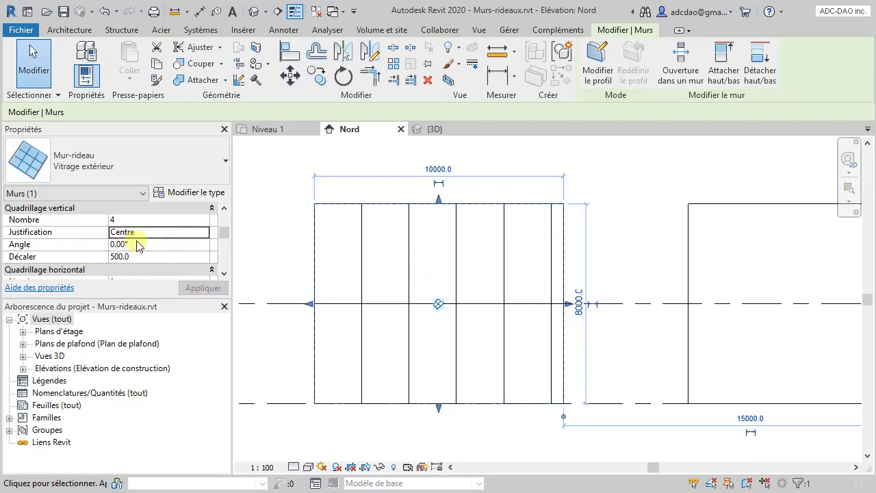
left_click(197, 231)
left_click(201, 232)
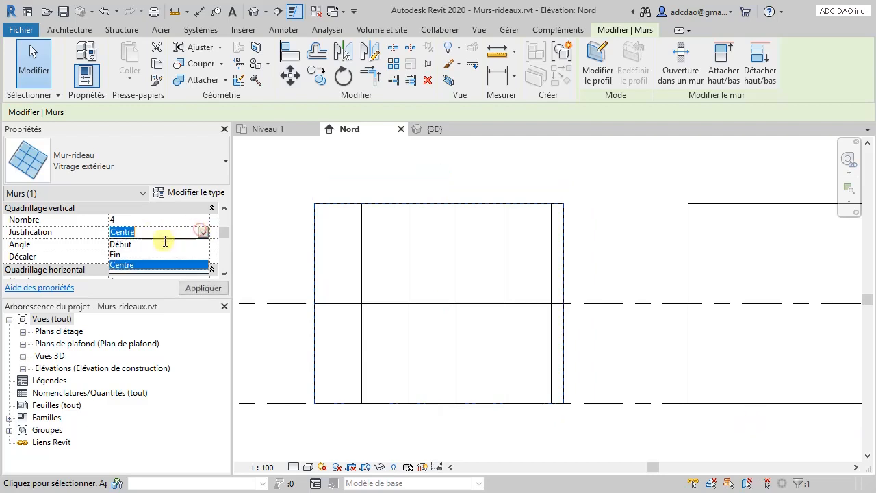
left_click(130, 254)
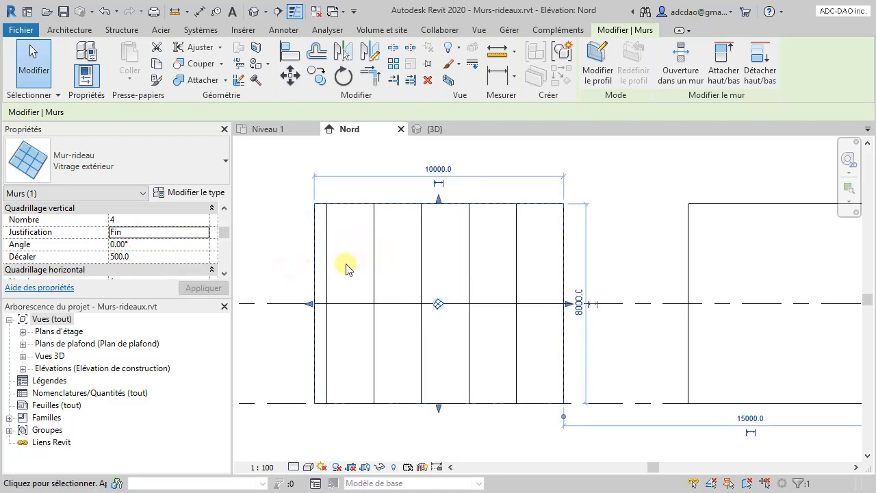
Step: Reset the wall's vertical grid offset (Décaler) to 0, keeping the Fin justification
left_click(155, 259)
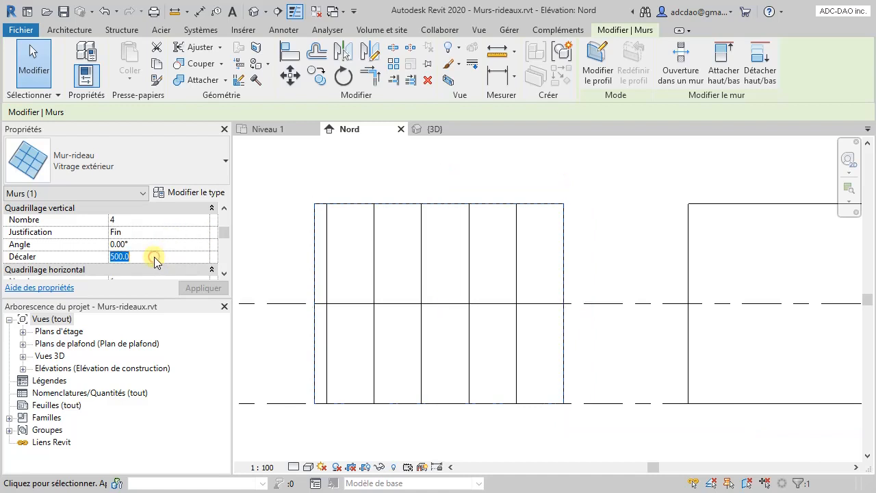
type("0.0")
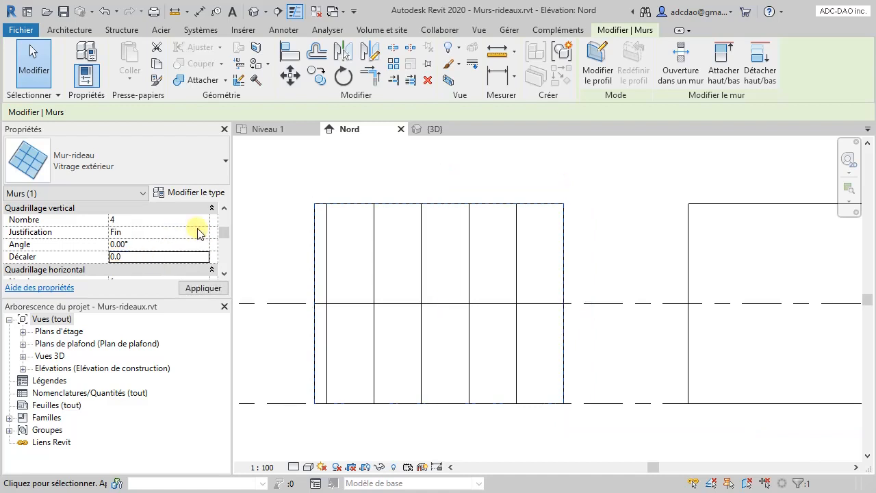
left_click(199, 233)
left_click(201, 231)
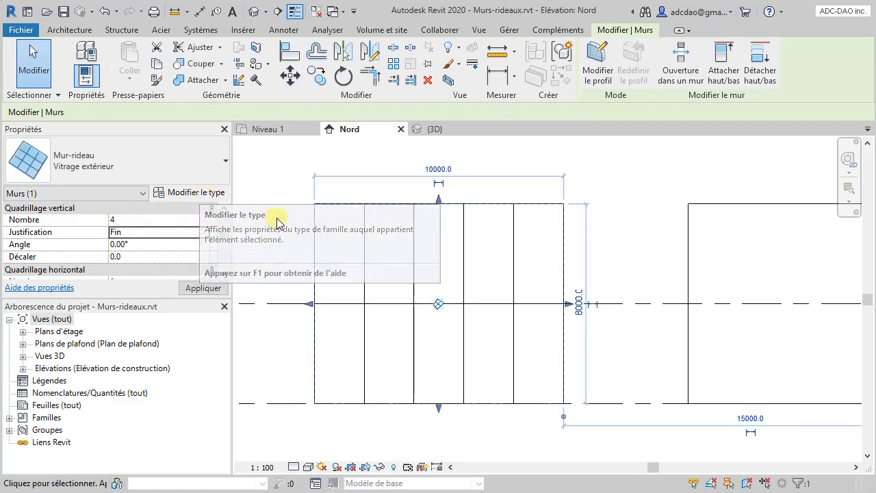
Step: Change the Vitrage extérieur type's vertical grid layout to Espacement maximum with a spacing of 1250
left_click(182, 194)
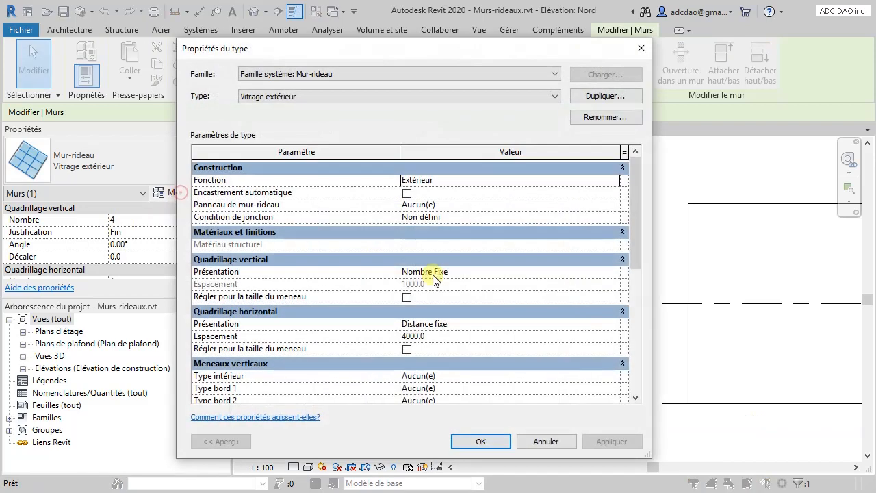
left_click(536, 272)
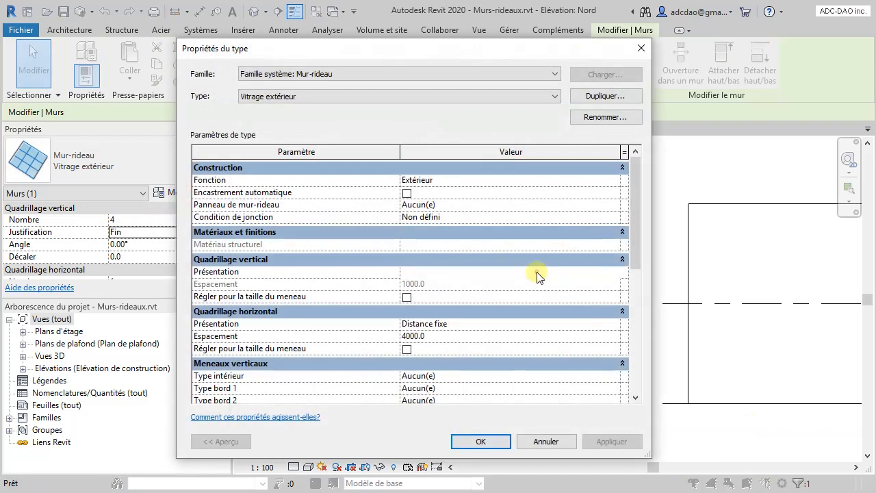
left_click(613, 272)
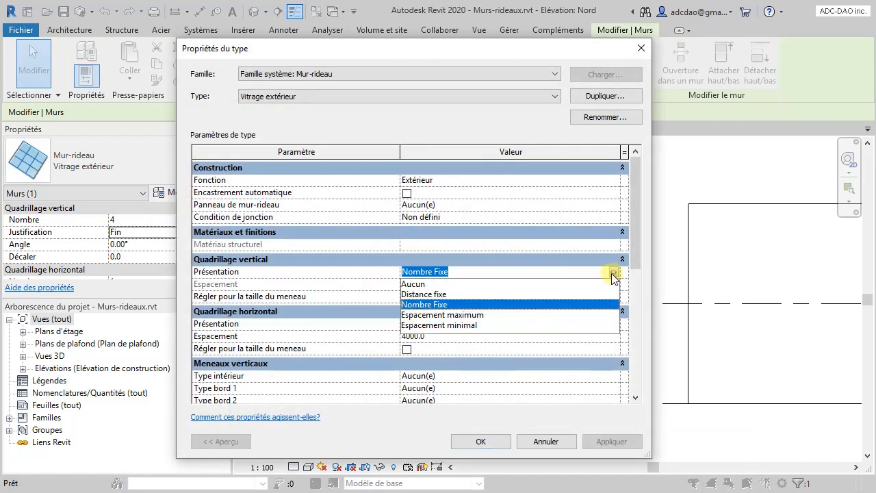
left_click(454, 316)
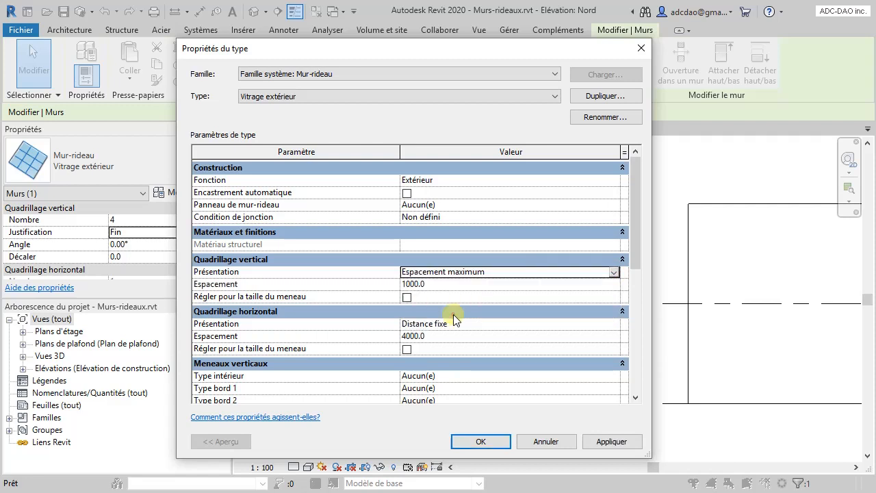
left_click(431, 284)
type("1250")
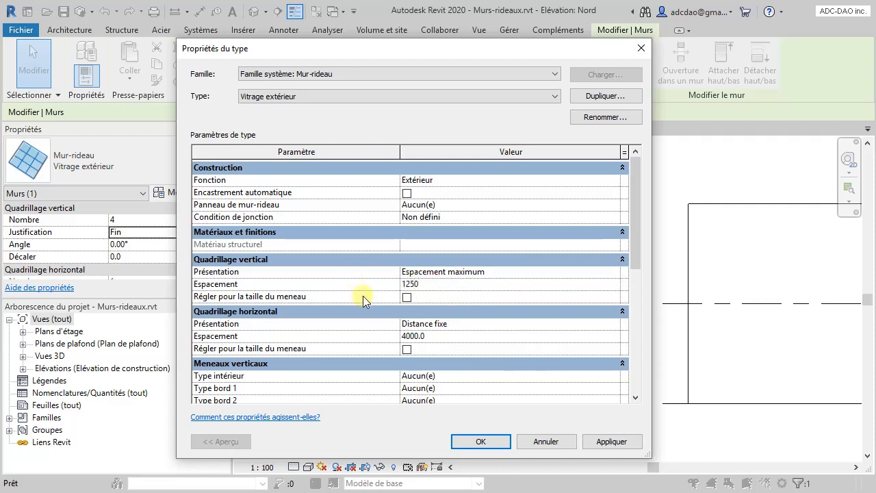
left_click(479, 441)
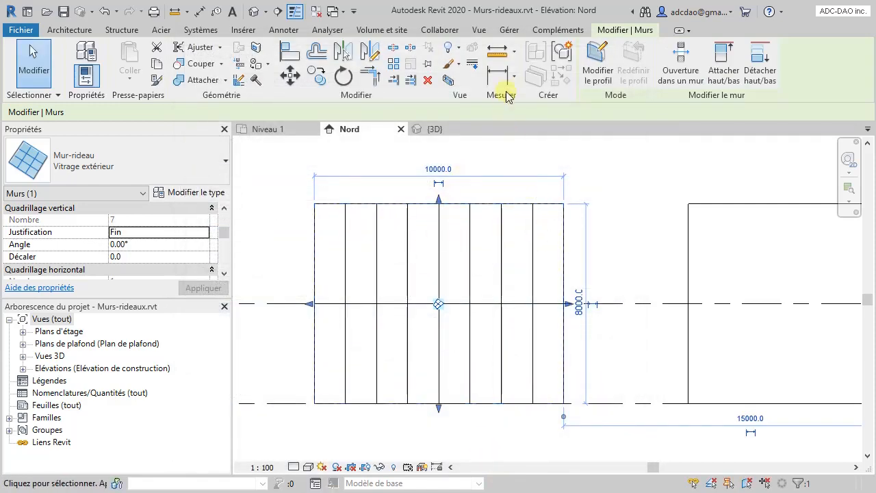
Step: Measure the distance between two adjacent vertical grid lines along the wall's top edge
left_click(503, 49)
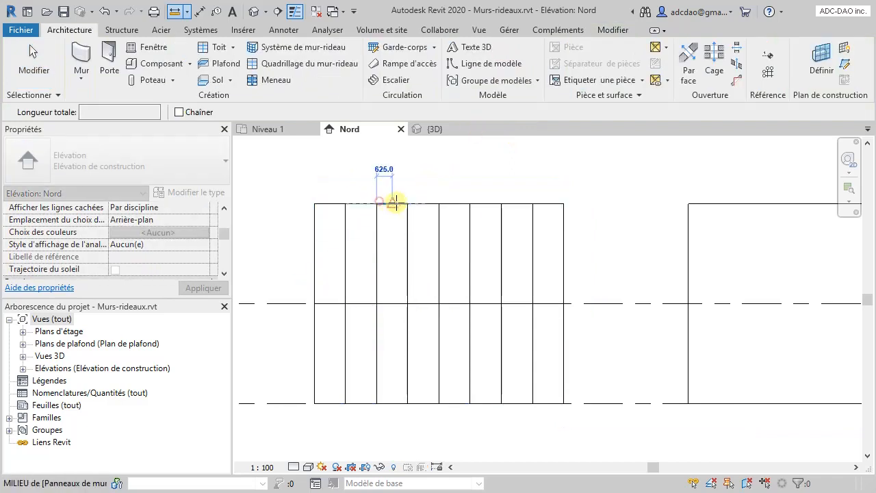
left_click(379, 203)
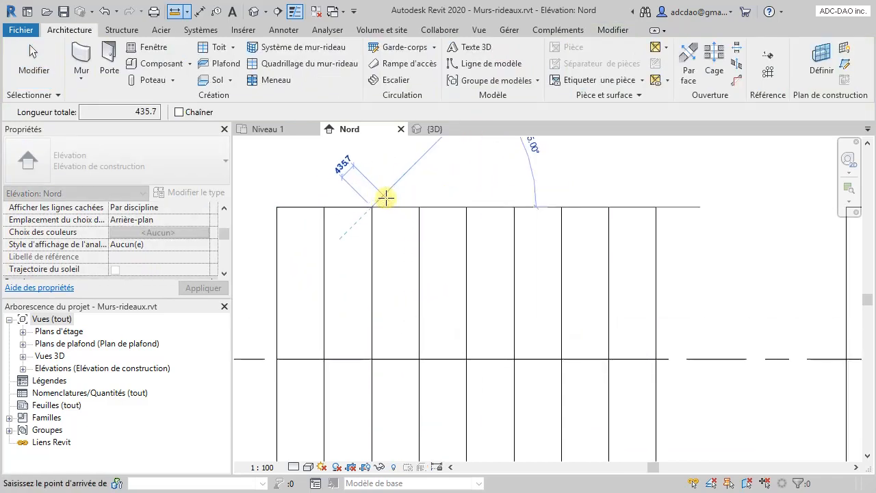
scroll(386, 198, "up", 3)
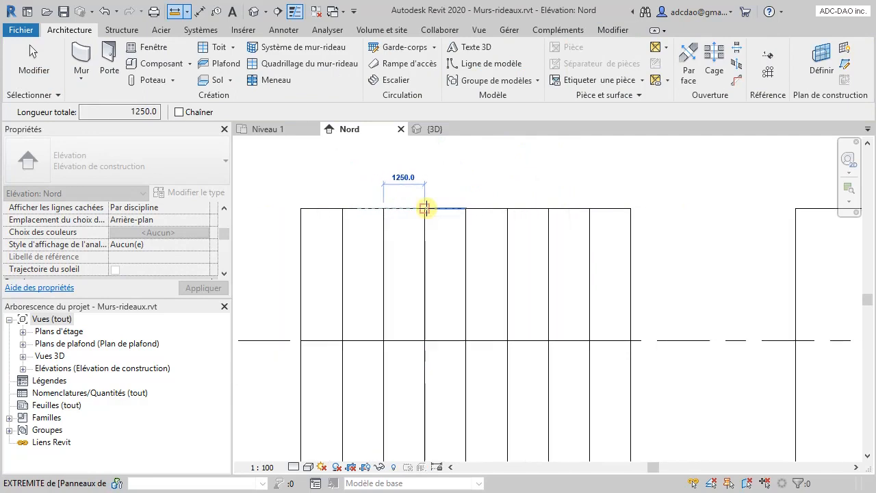
scroll(425, 208, "down", 1)
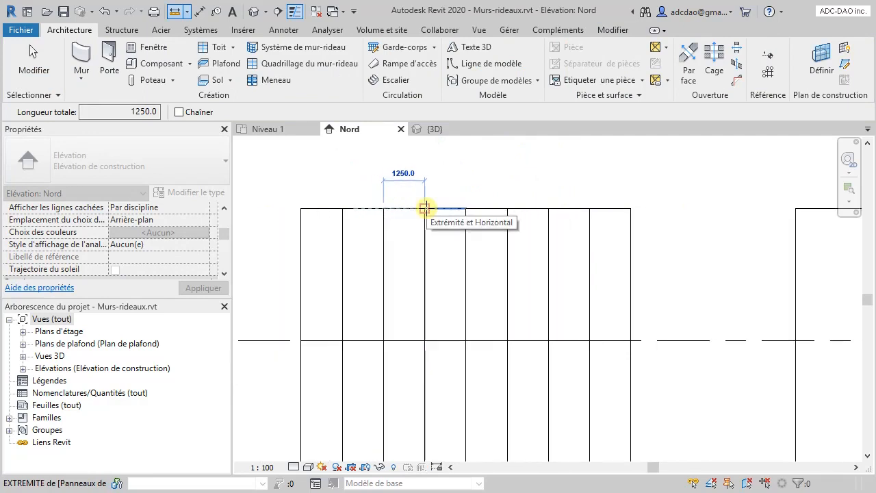
key("Escape")
key("Escape")
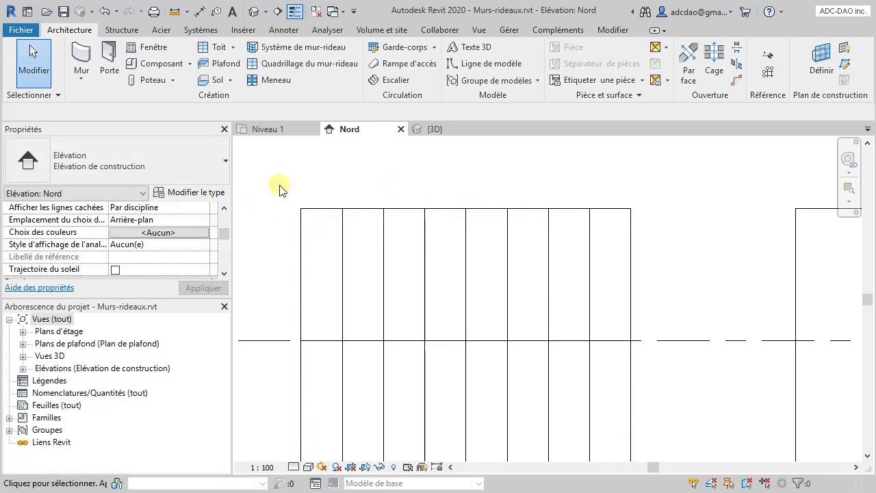
Step: Set the maximum vertical grid spacing of the Vitrage extérieur type to 1225
left_click(321, 208)
left_click(218, 193)
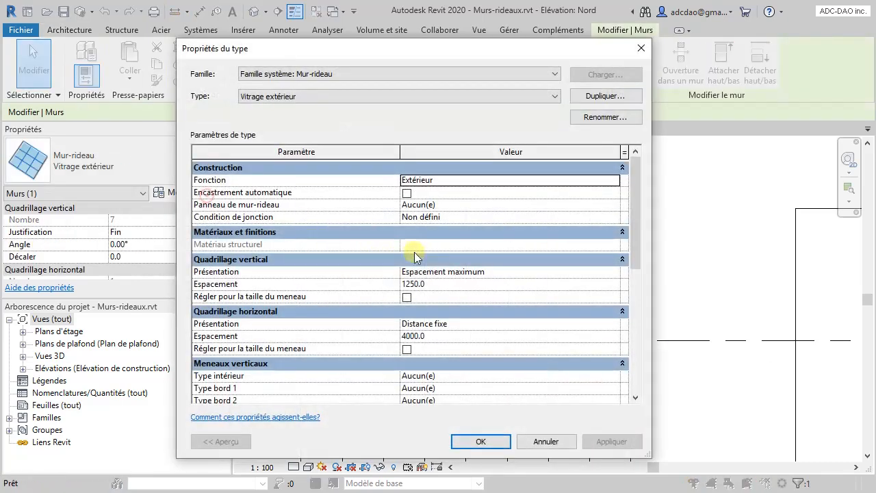
left_click(438, 286)
left_click_drag(411, 286, 439, 281)
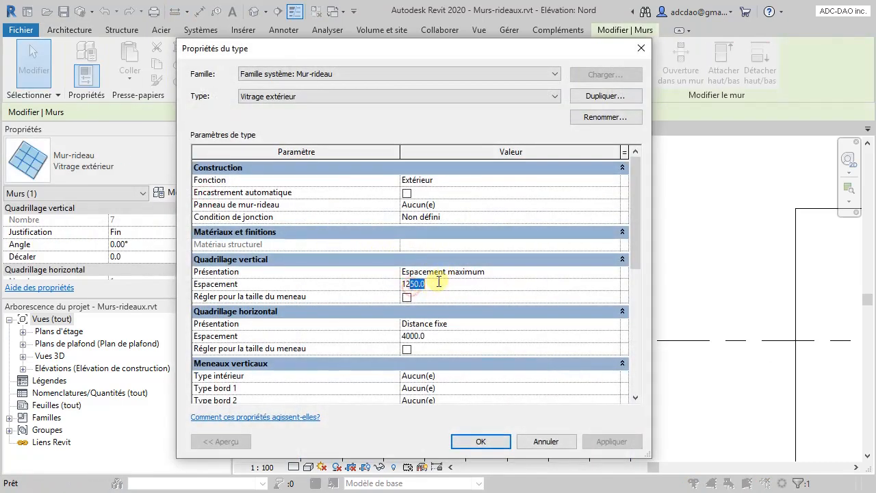
type("25")
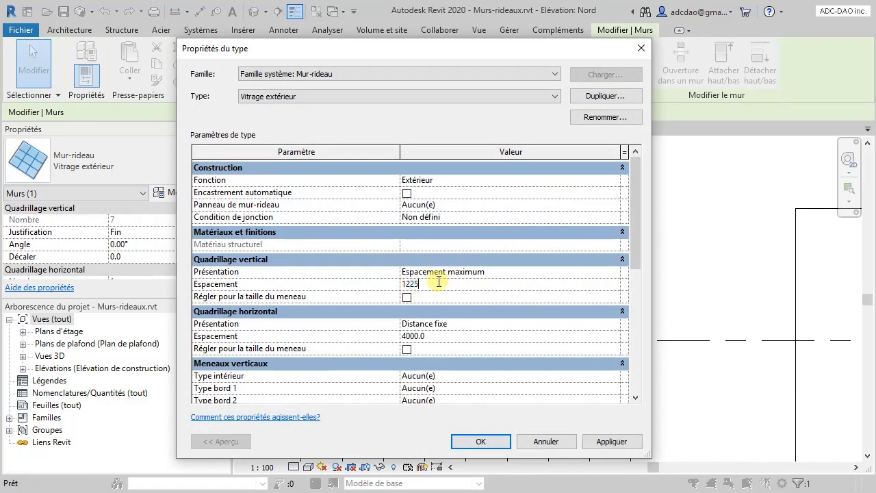
left_click(490, 441)
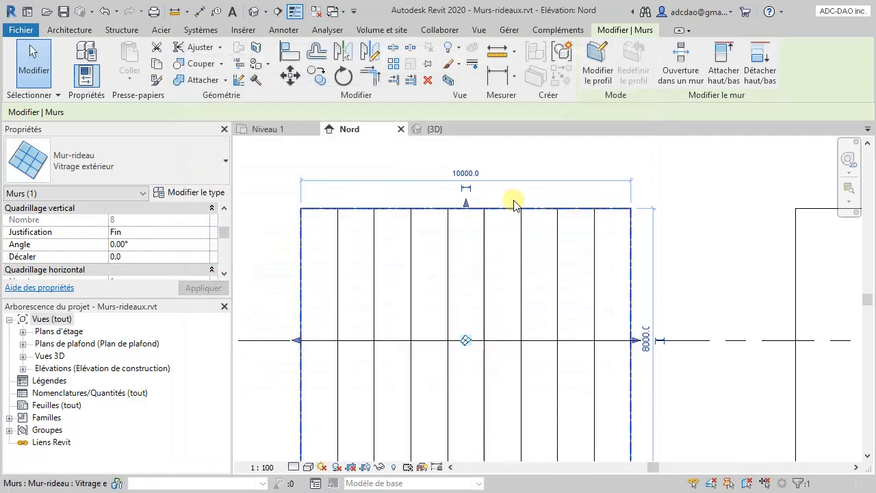
Step: Measure the new spacing between the second and third vertical grid lines at the wall's top edge
left_click(498, 52)
left_click(373, 164)
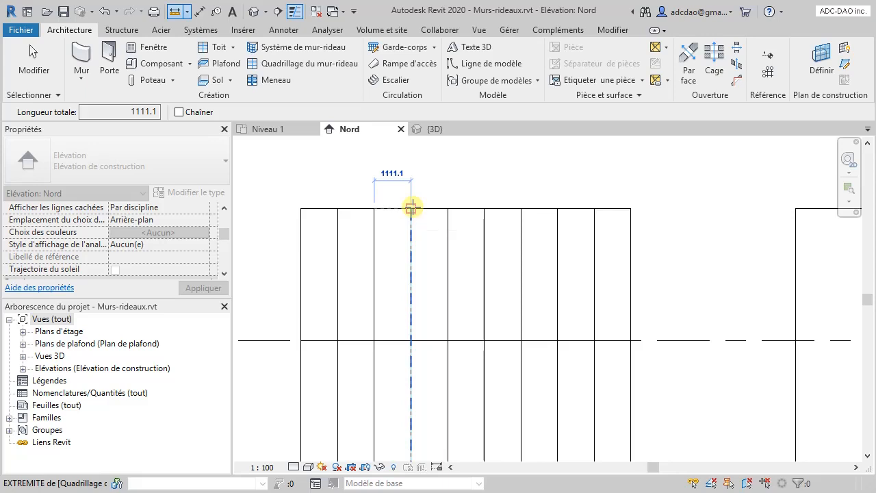
left_click(411, 207)
key("Escape")
key("Escape")
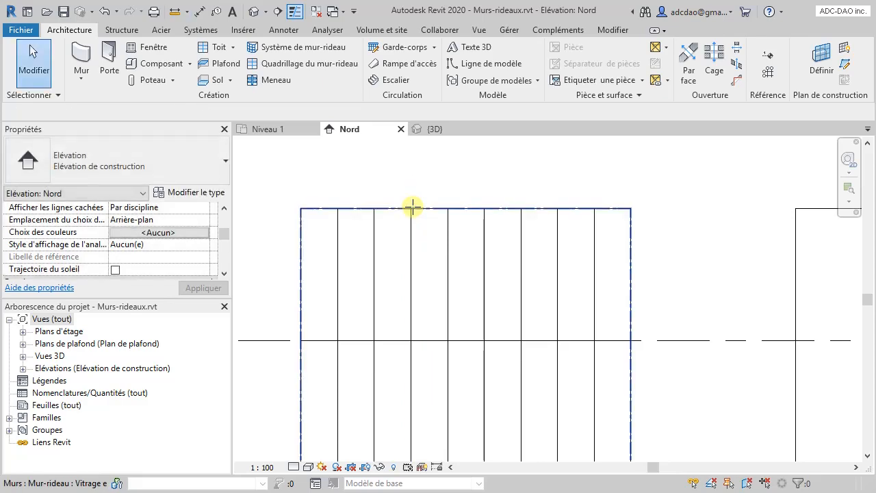
Step: Change the Vitrage extérieur type's vertical grid layout to Espacement minimal, keeping the 1225 spacing
left_click(413, 207)
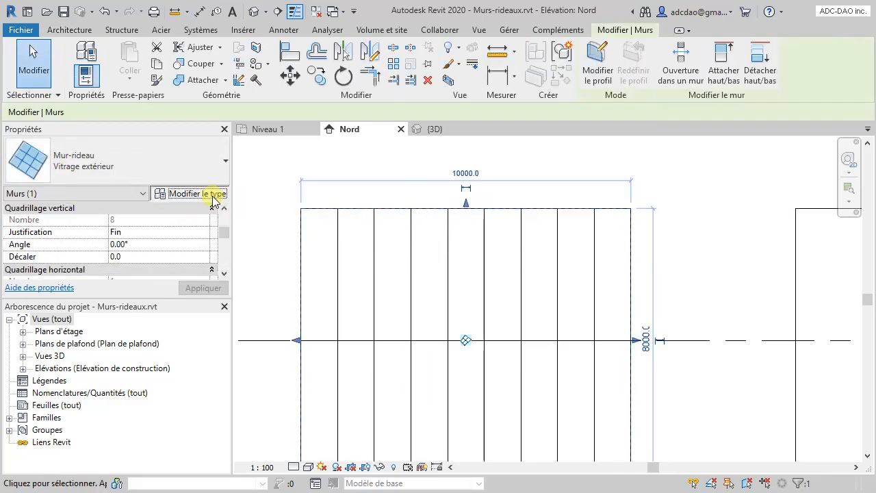
left_click(218, 193)
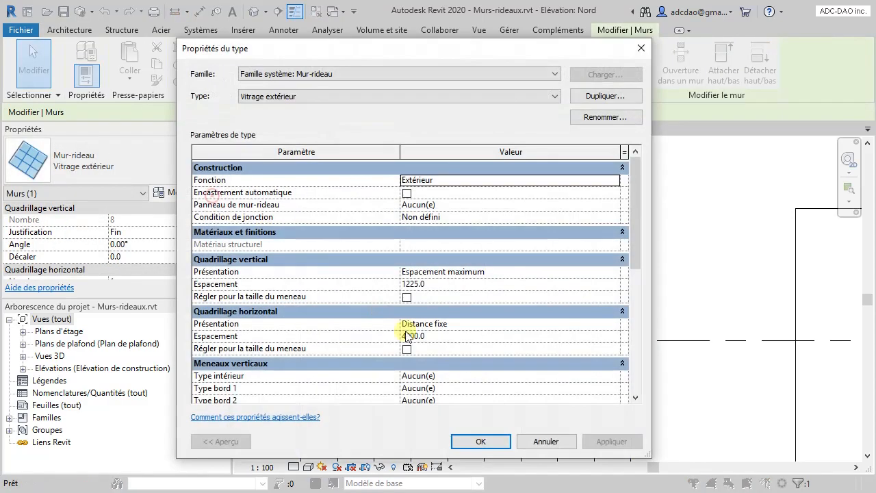
left_click(454, 272)
left_click(614, 272)
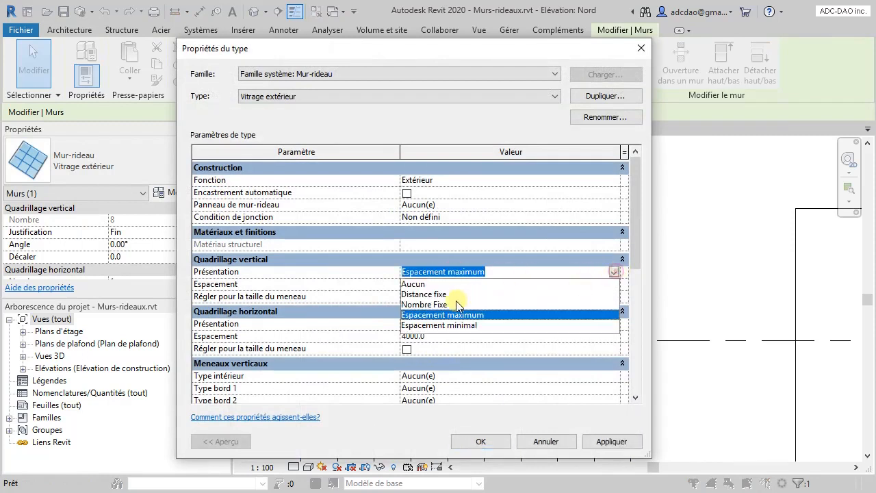
left_click(443, 325)
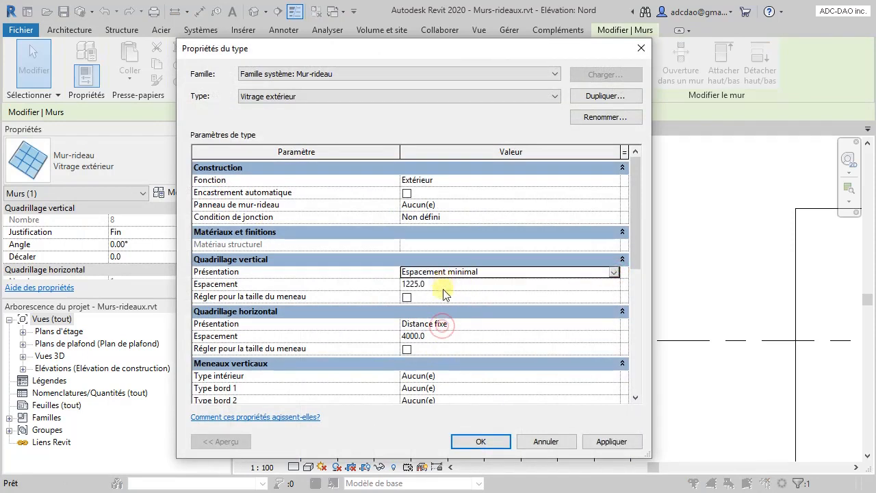
left_click(481, 442)
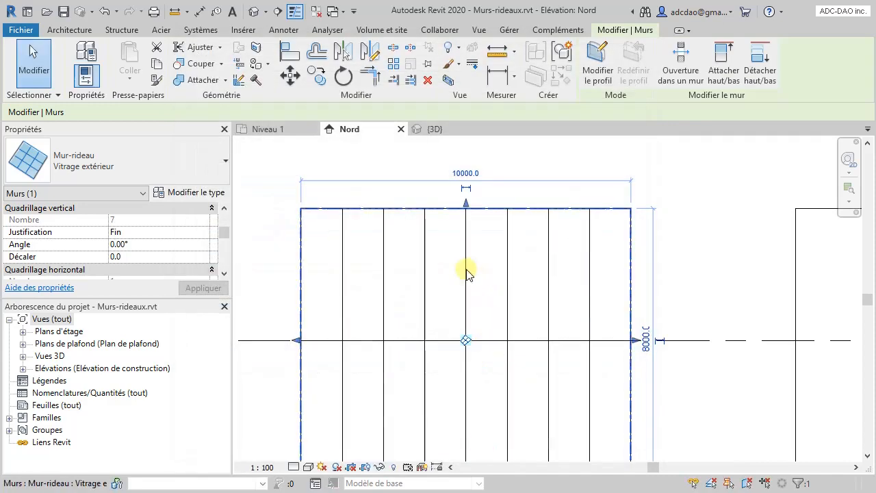
Step: Measure the distance between the second and third vertical grid lines along the middle curtain wall's top edge
left_click(501, 52)
left_click(386, 208)
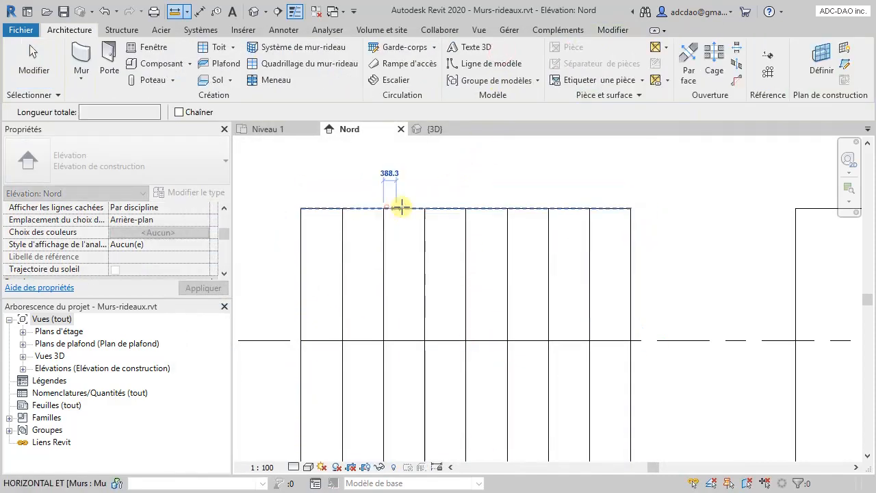
left_click(425, 207)
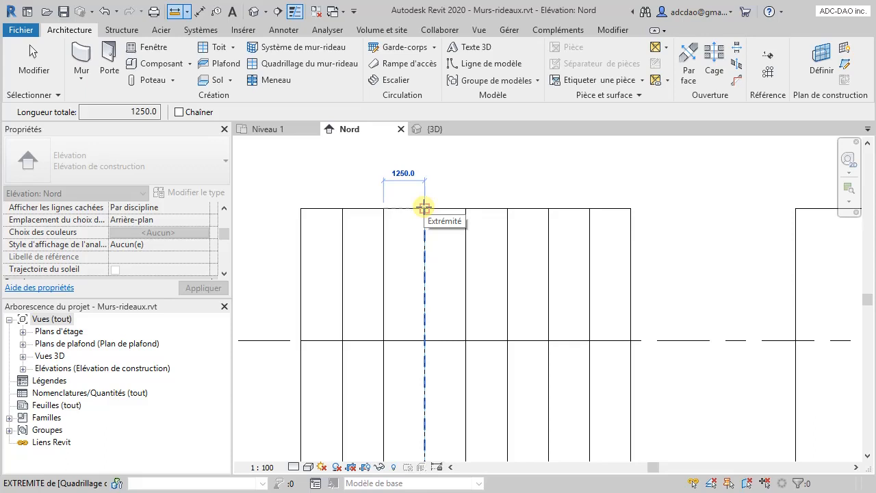
key("Escape")
key("Escape")
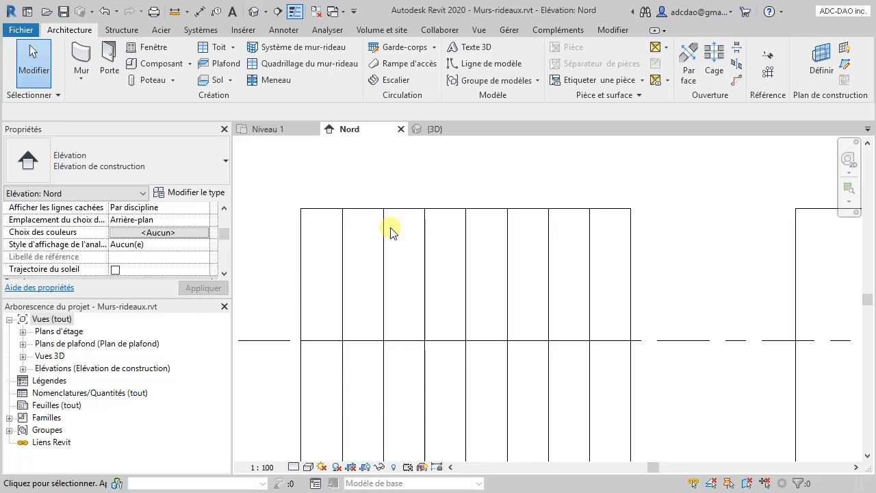
scroll(390, 231, "down", 3)
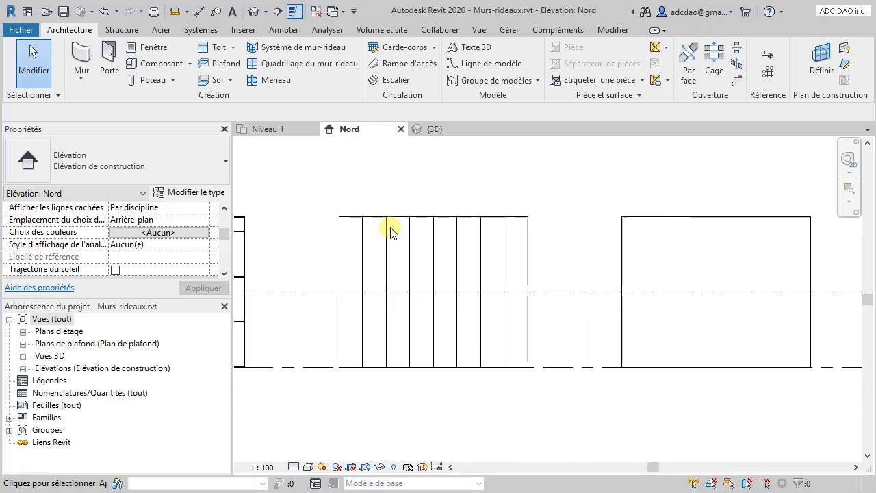
scroll(416, 239, "down", 4)
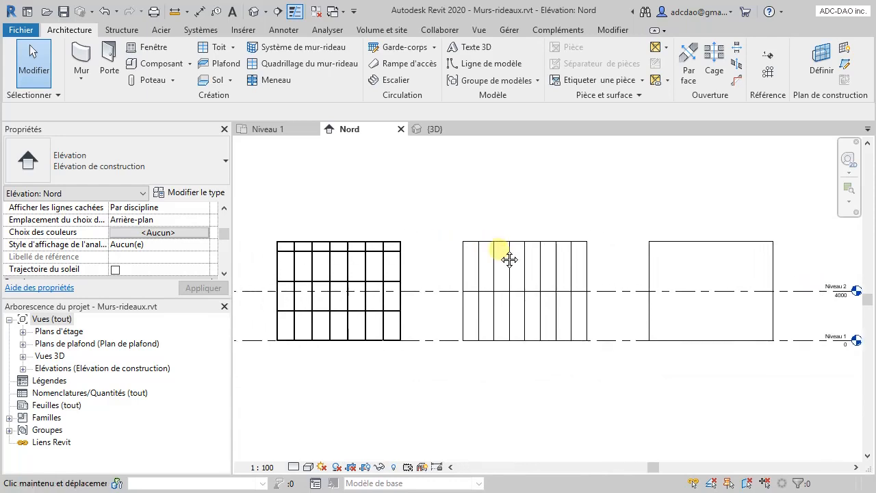
middle_click_drag(509, 259, 505, 262)
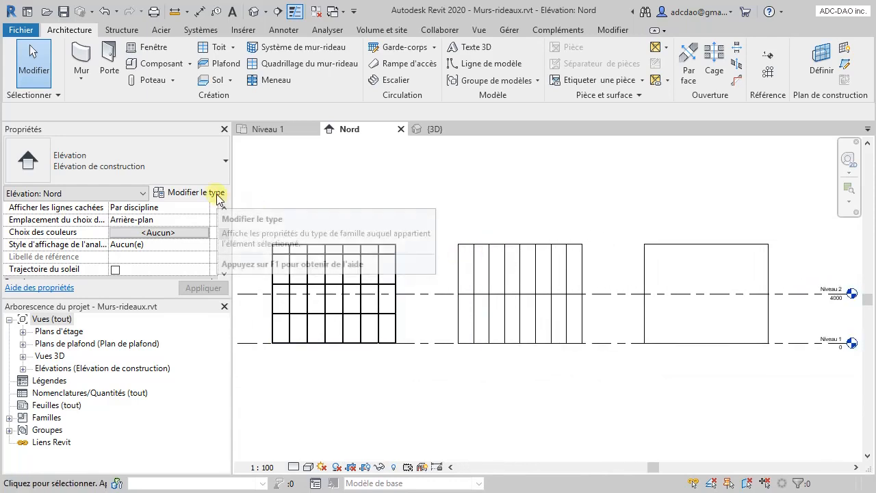